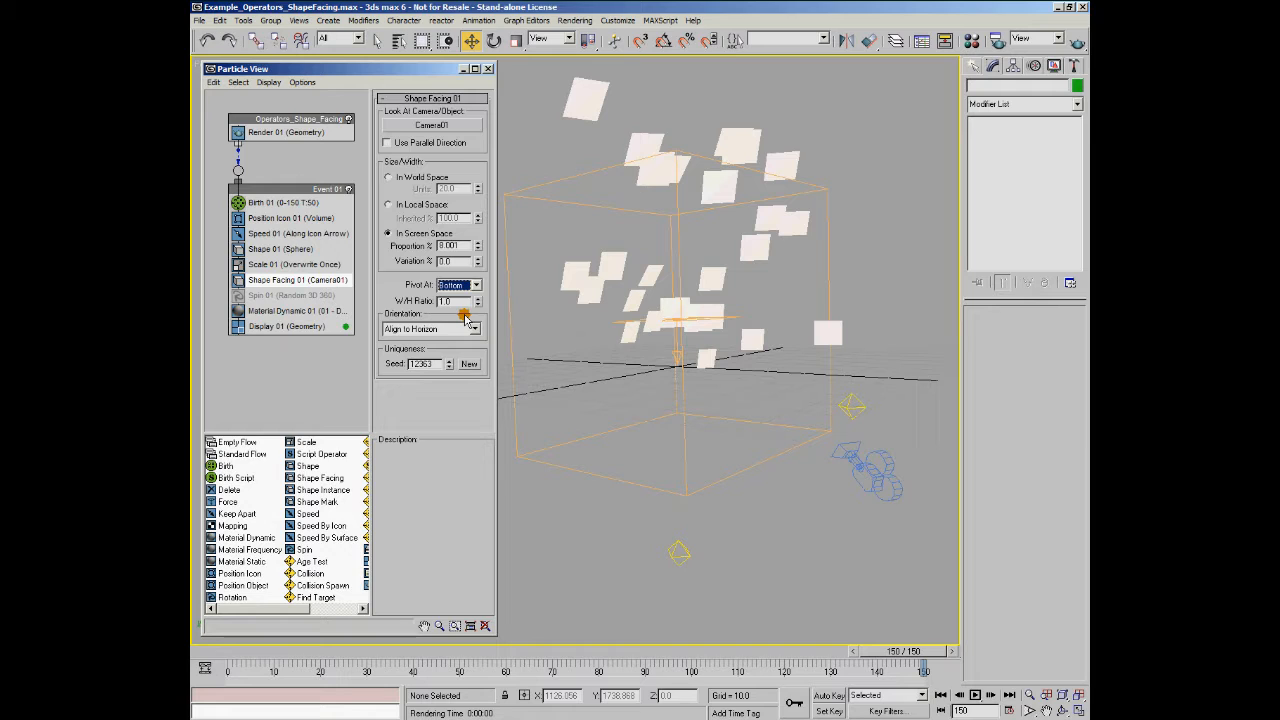
Step: Set the pivot of the Shape Facing 01 operator's particles to Center
click(477, 286)
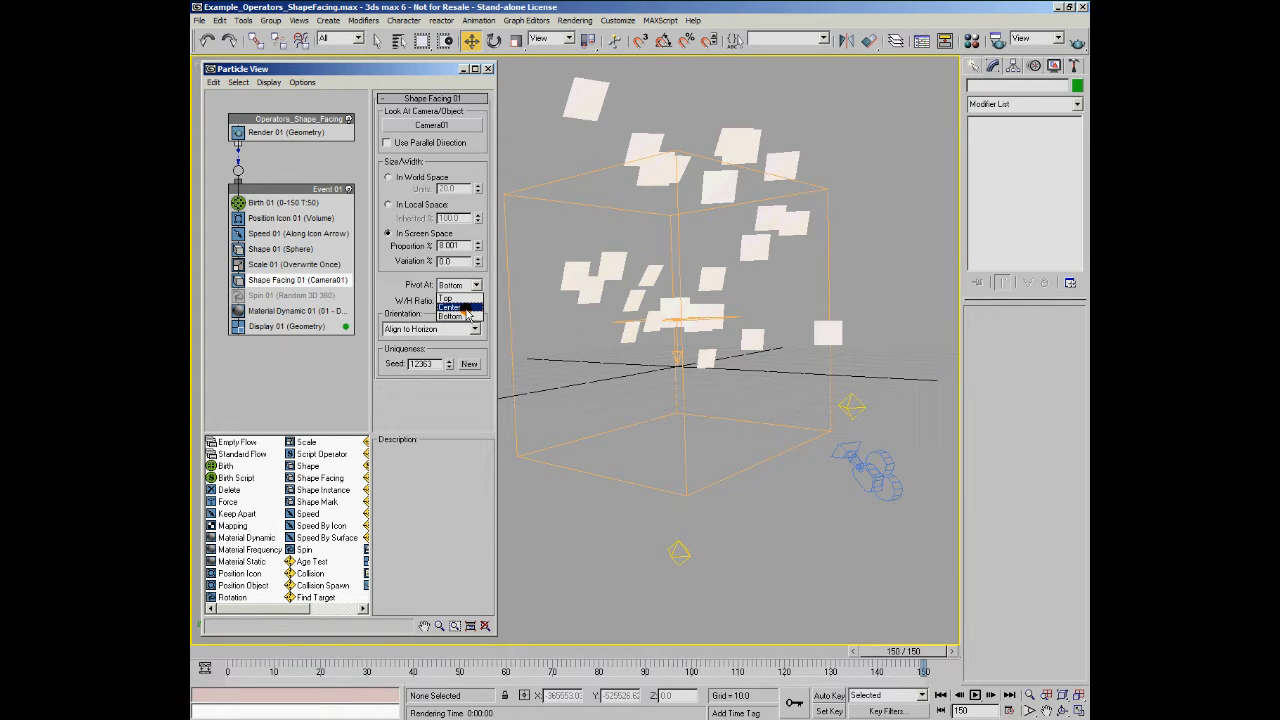
click(476, 282)
click(476, 284)
click(472, 306)
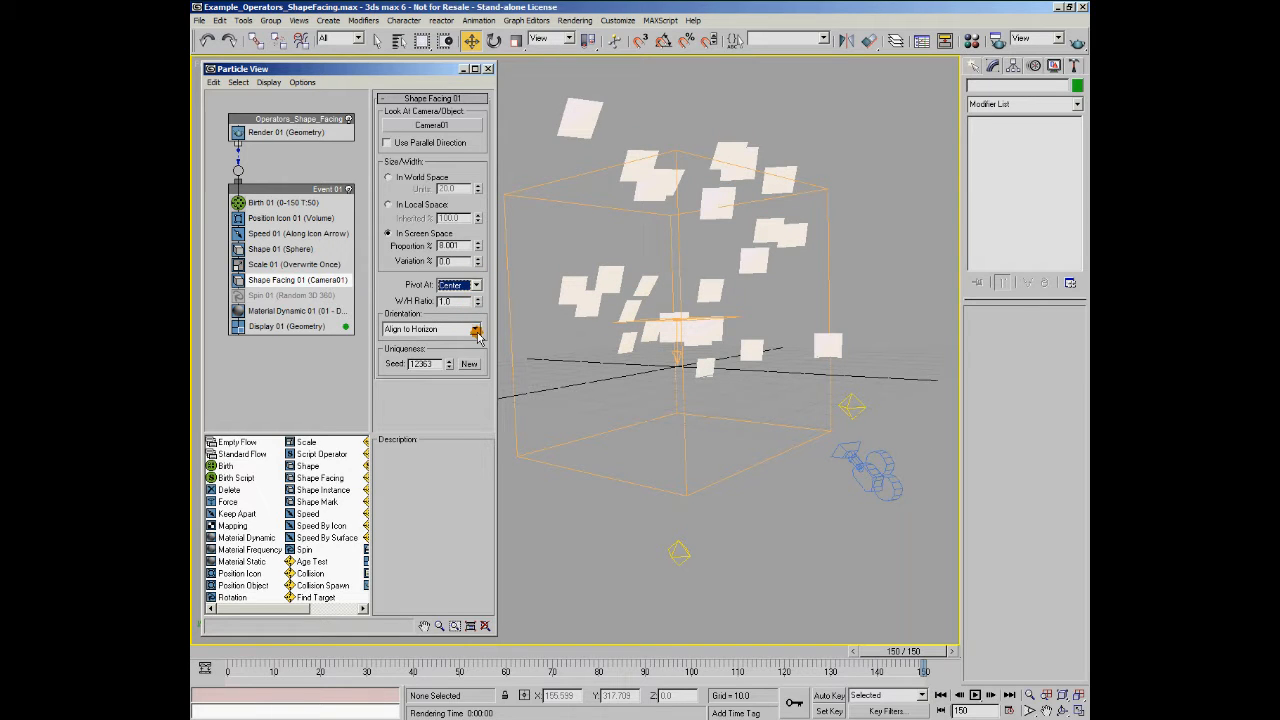
Step: Try a W/H Ratio of 0.93 for the facing particles and restore the ratio to 1.0
mouse_move(788, 383)
alt+middle_down()
mouse_move(766, 377)
mouse_move(803, 366)
mouse_move(777, 366)
mouse_move(766, 383)
alt+middle_up()
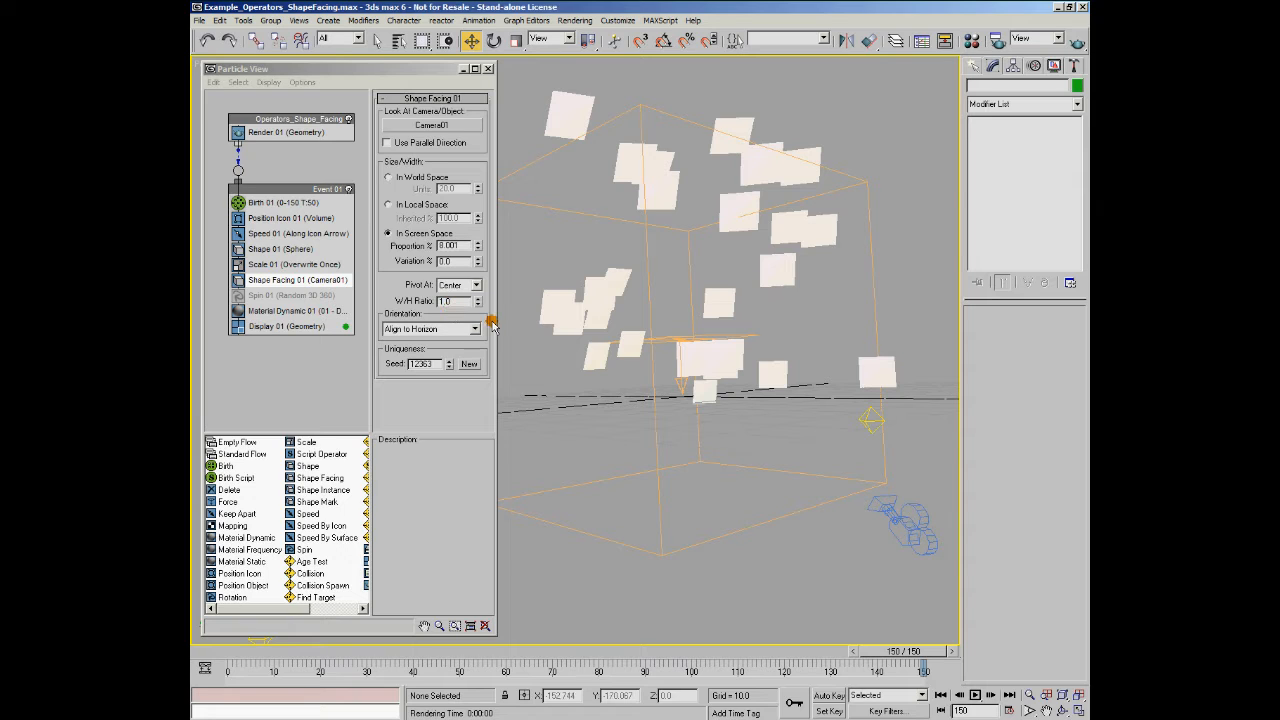
mouse_move(477, 302)
mouse_down()
mouse_move(485, 203)
mouse_move(494, 354)
mouse_move(485, 303)
mouse_up()
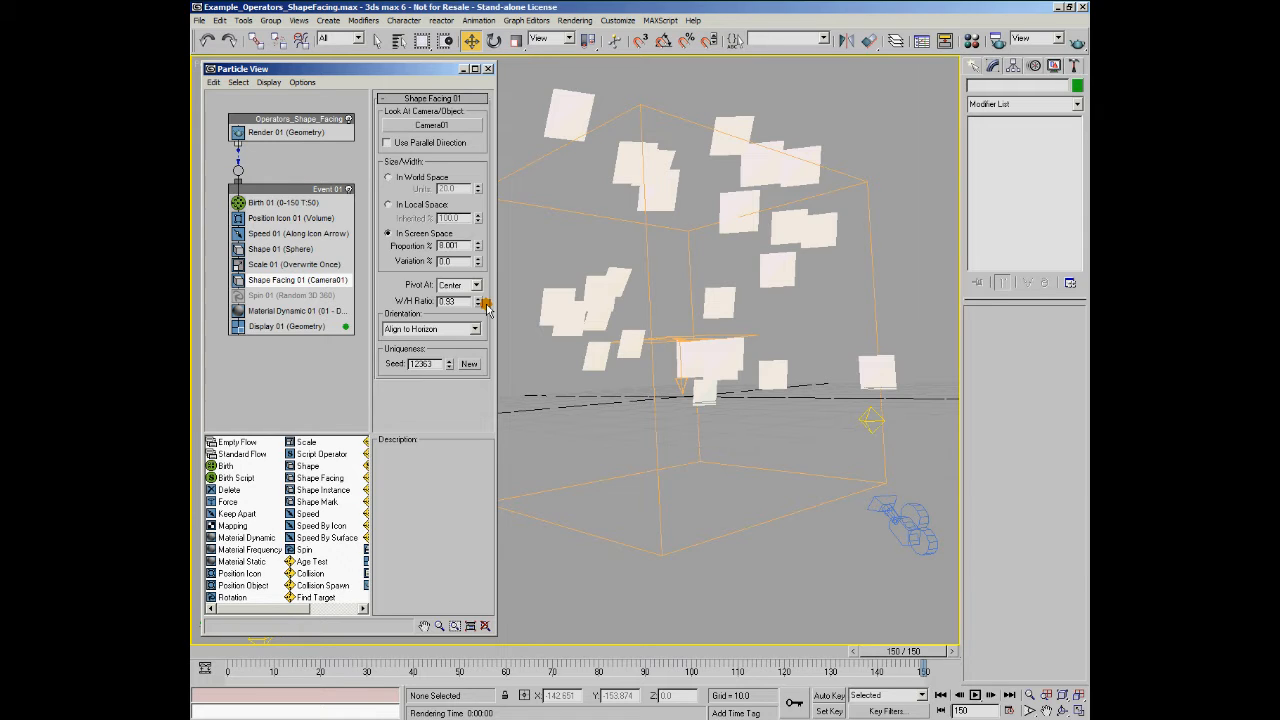
double_click(452, 301)
text(1.0)
key(Return)
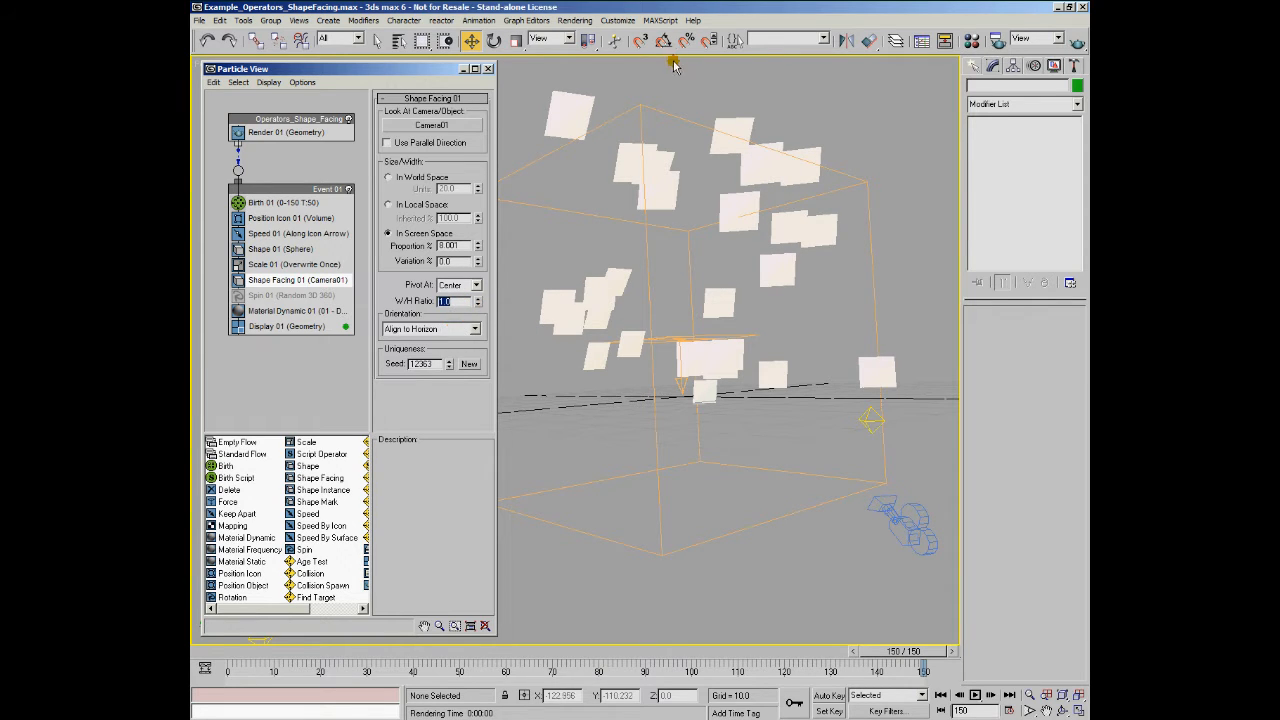
Step: Inspect the bitmap used as the diffuse map of the 01 - Default material, including its cropping settings
click(971, 40)
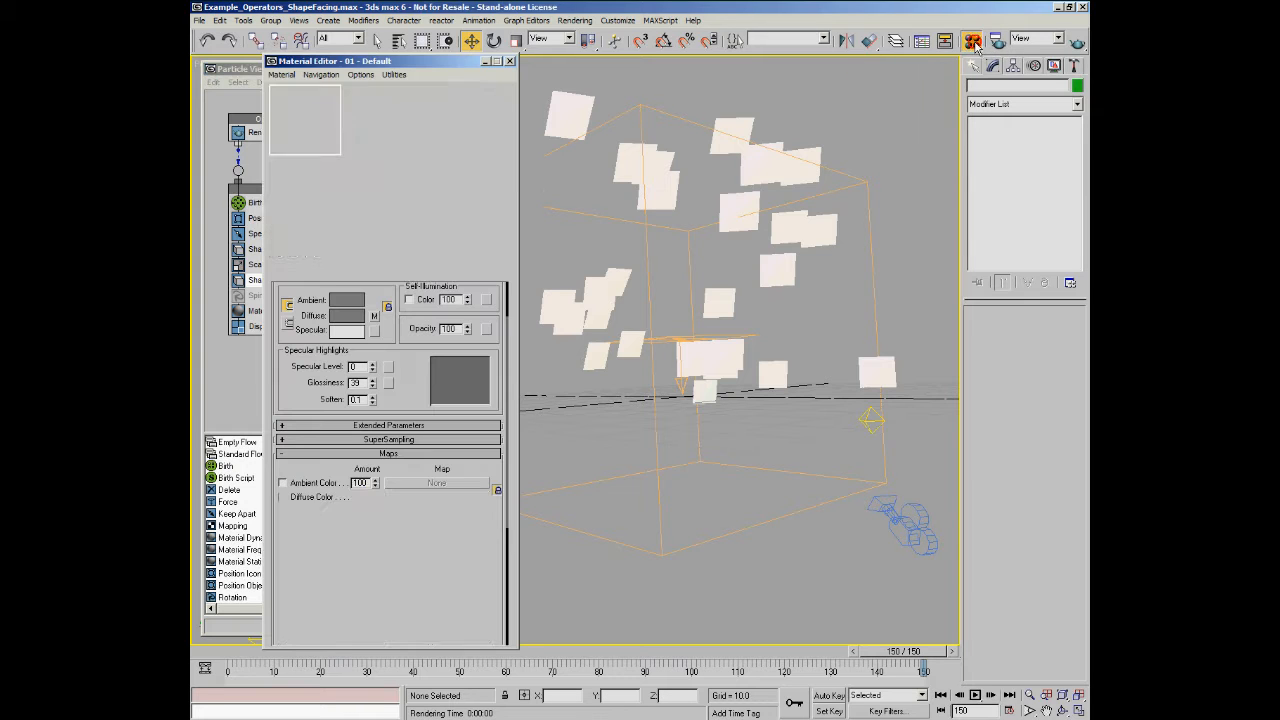
click(433, 496)
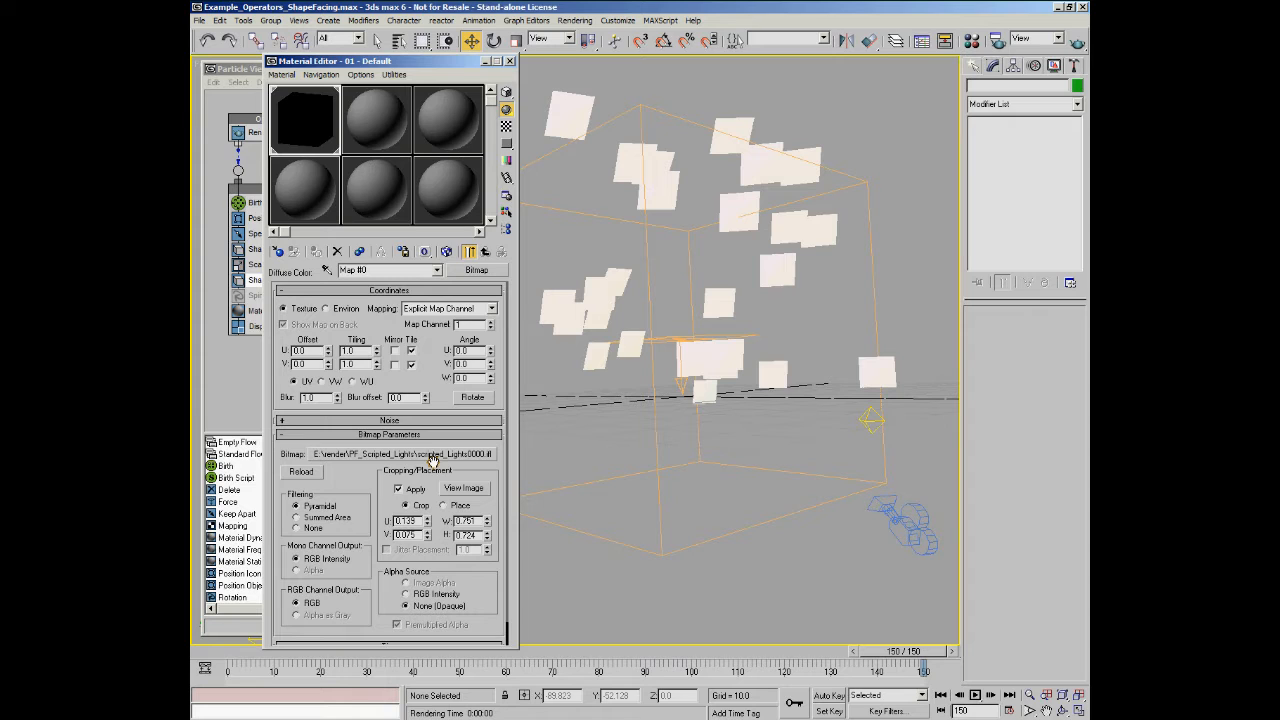
click(510, 61)
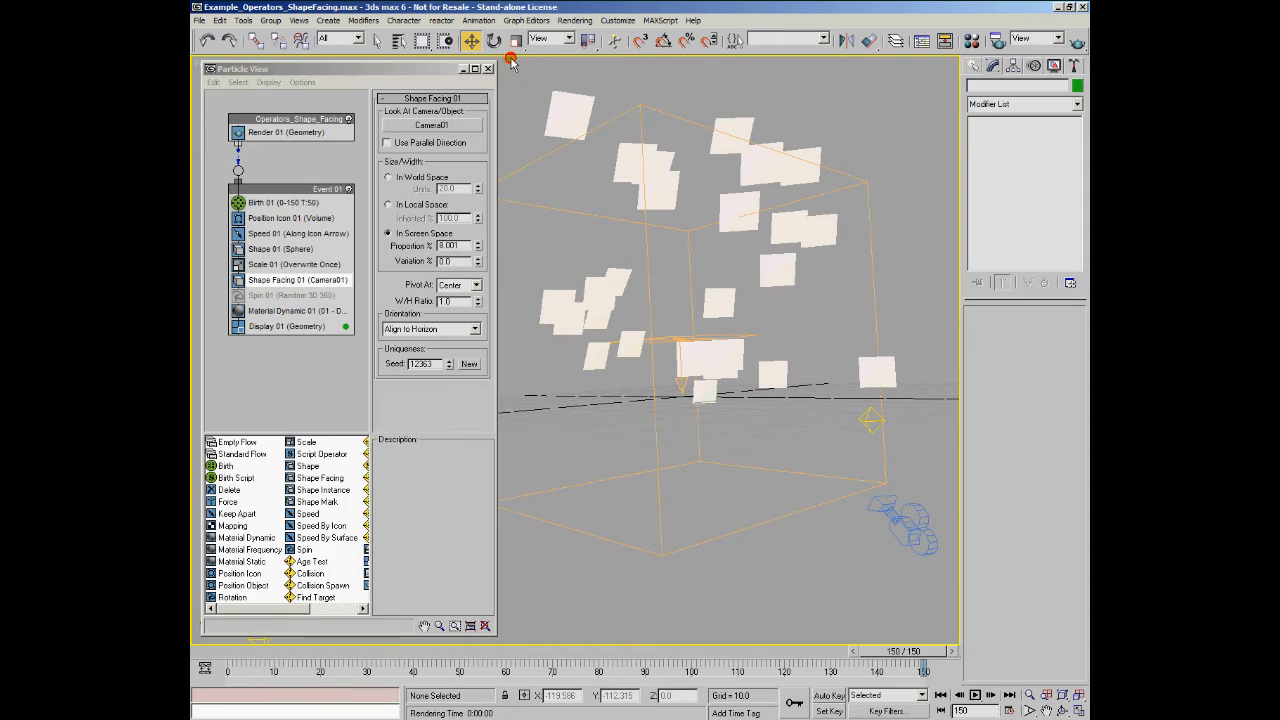
Step: Try a W/H Ratio of about 1.17 for the facing particles and reset the ratio to 1.0
double_click(446, 302)
drag(479, 305, 476, 291)
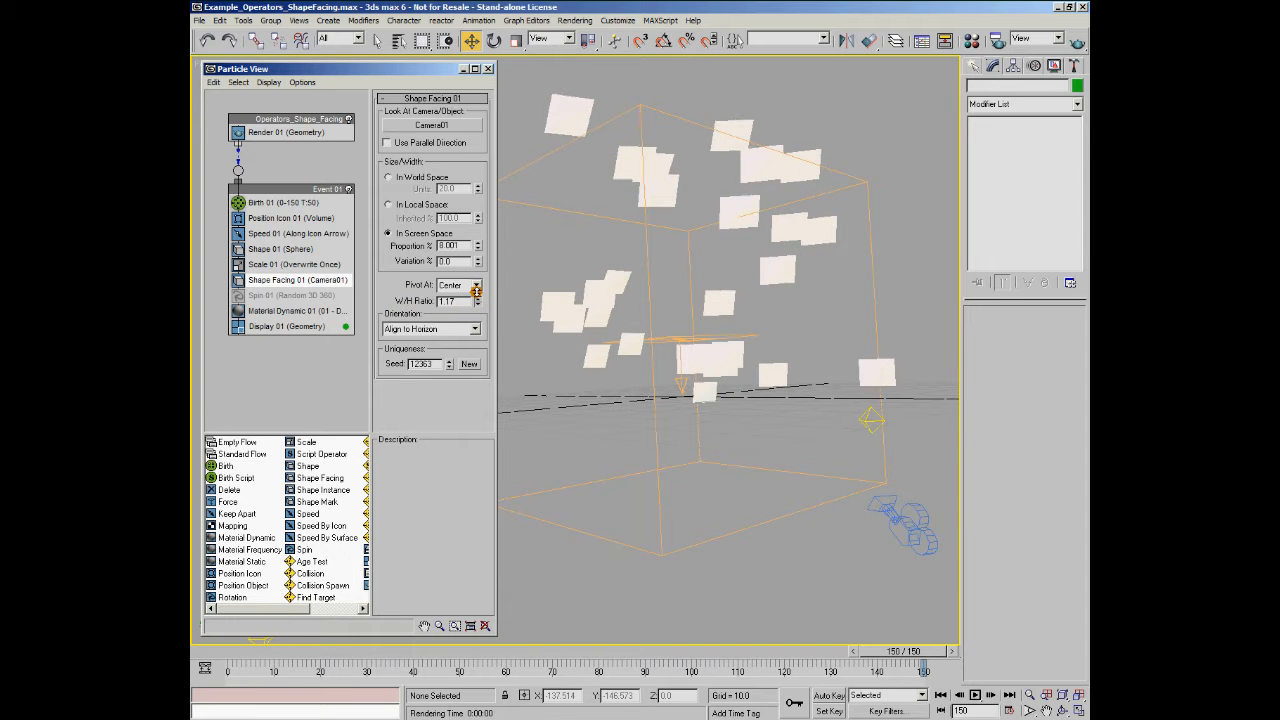
drag(476, 291, 472, 310)
text(1.0)
key(Return)
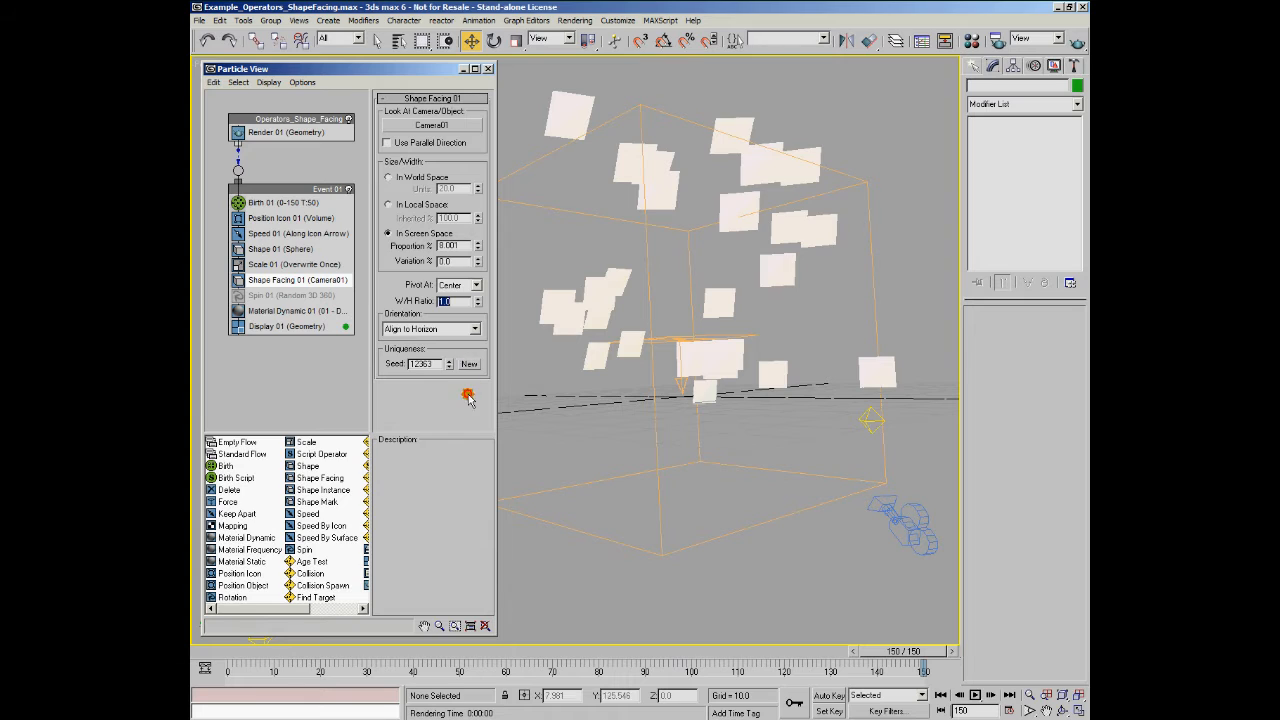
click(458, 301)
Step: Display the 01 - Default material's diffuse bitmap on the particles in the viewport
click(971, 41)
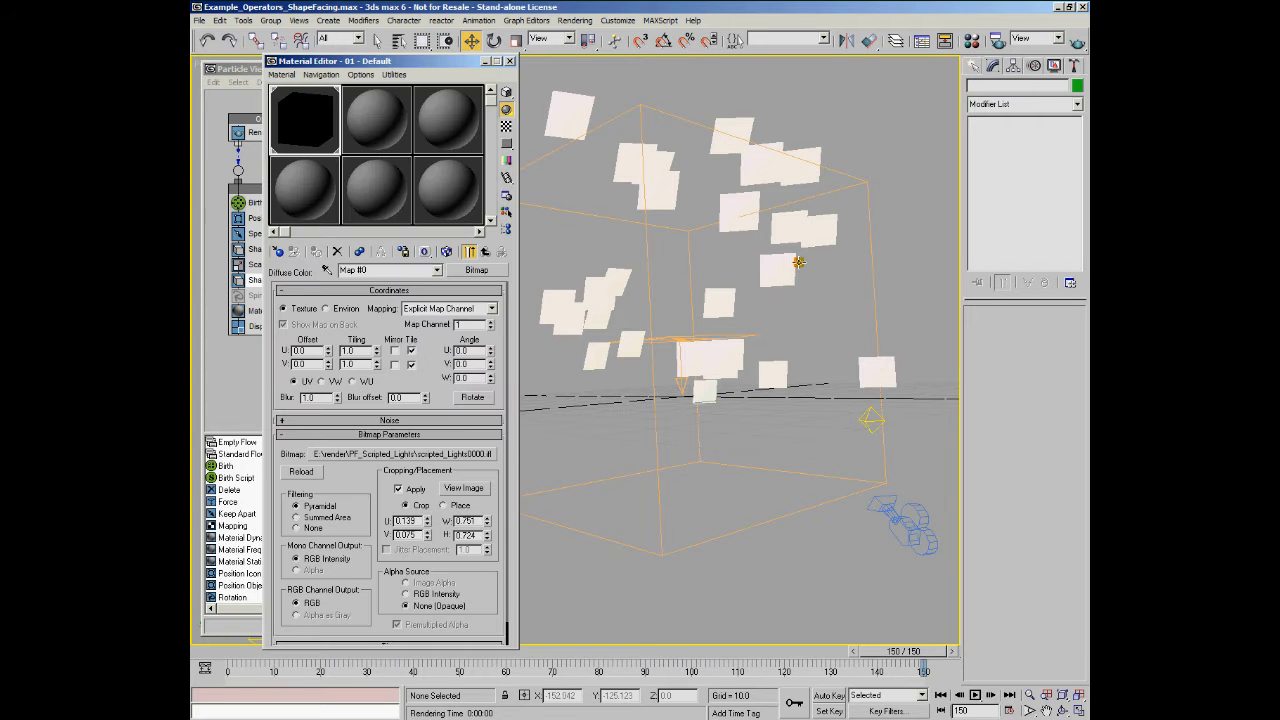
click(485, 251)
click(446, 251)
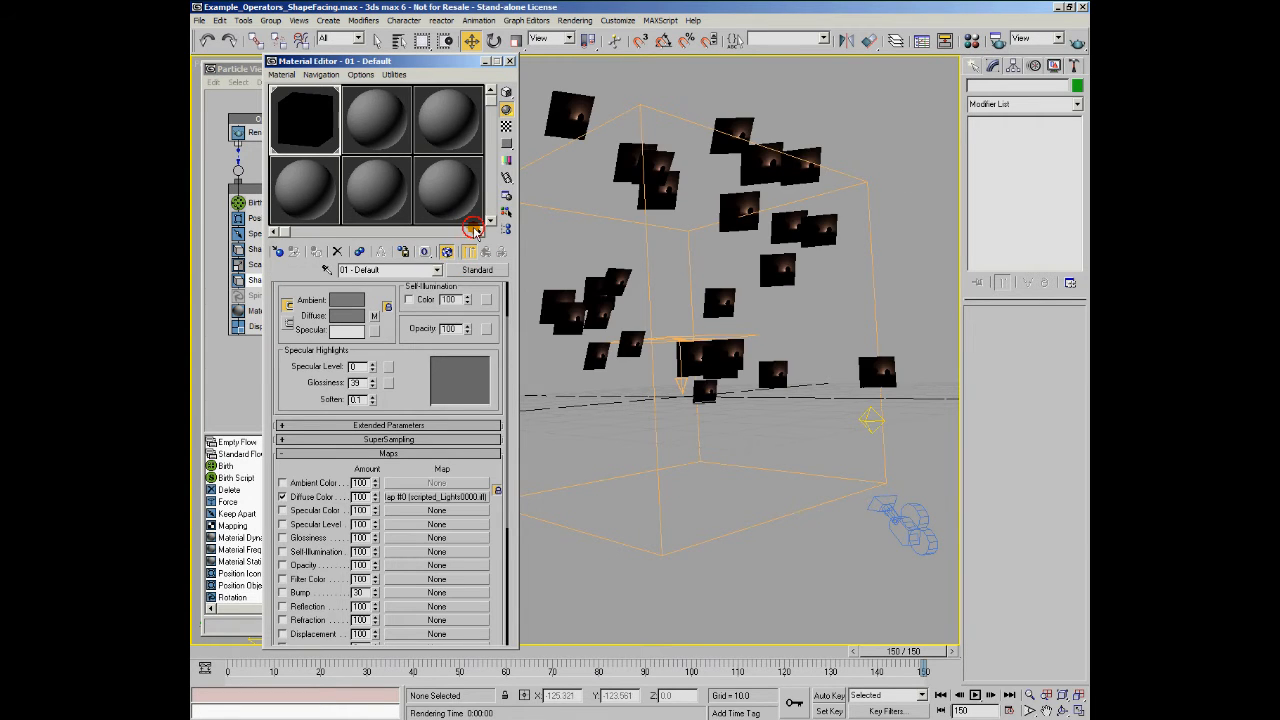
click(510, 61)
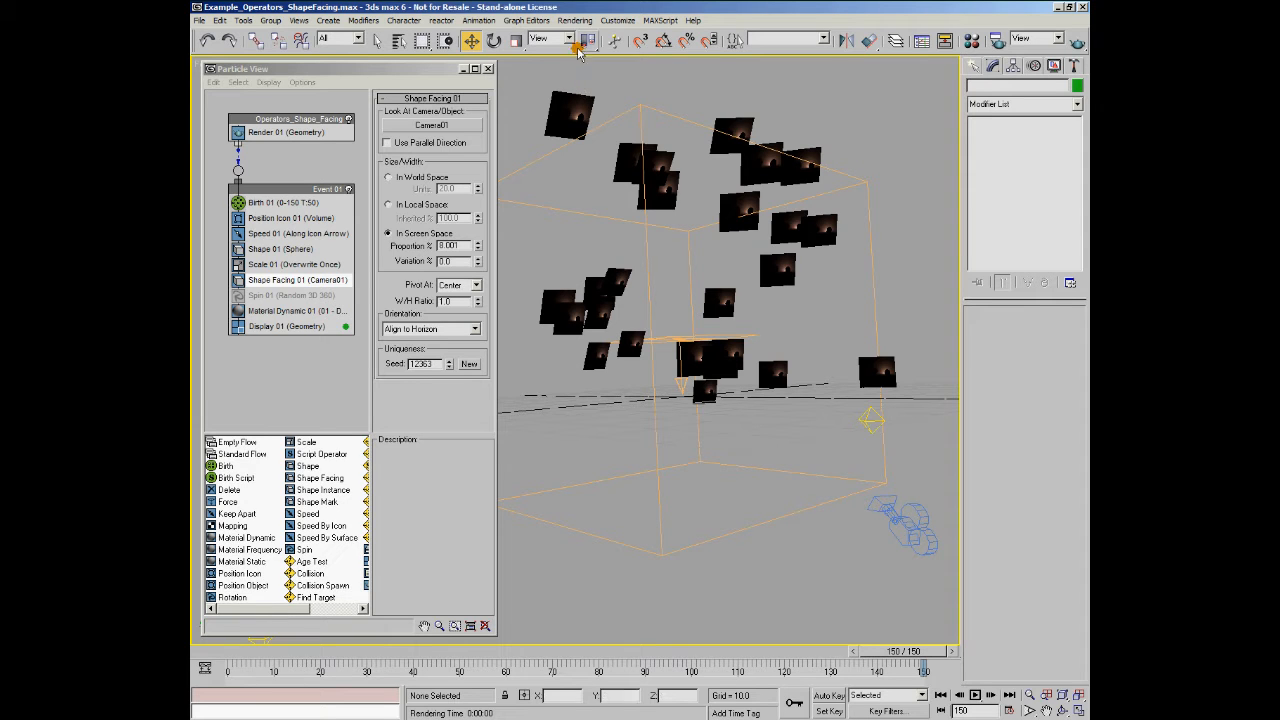
Step: Try rotating the particle emitter icon with the facing orientation set to Align to Horizon, and cancel the rotation
click(476, 334)
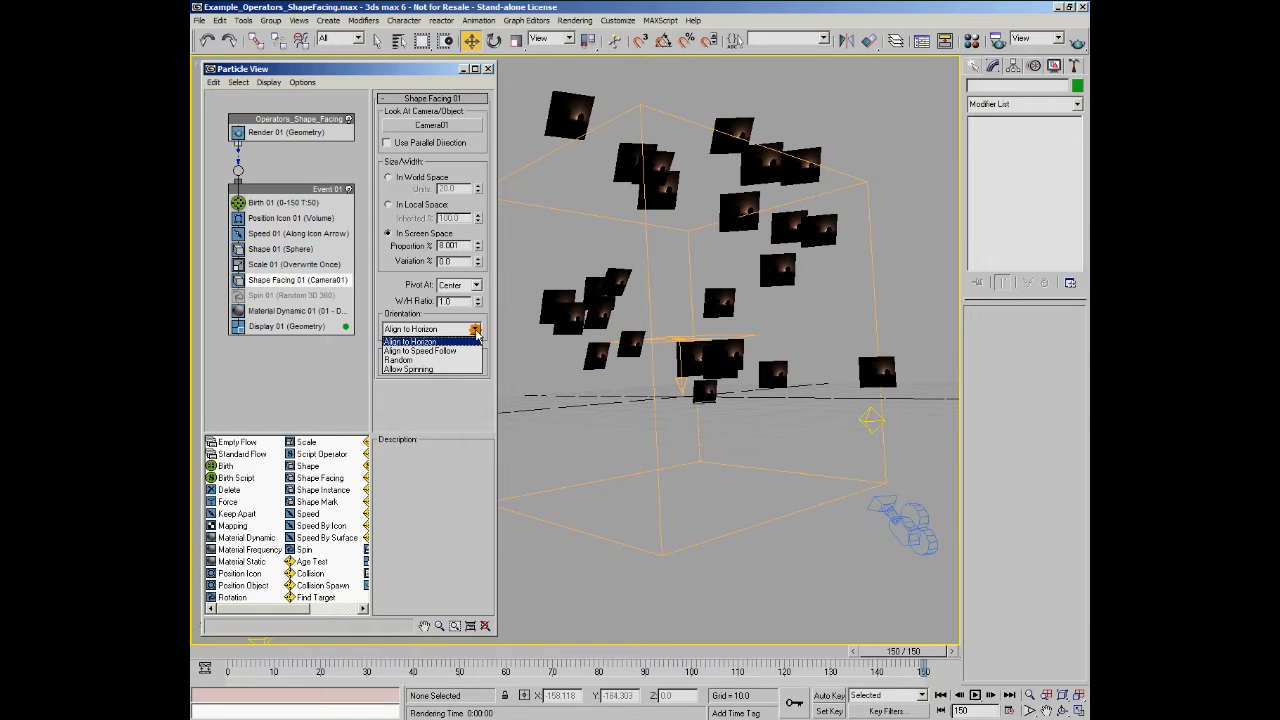
click(472, 342)
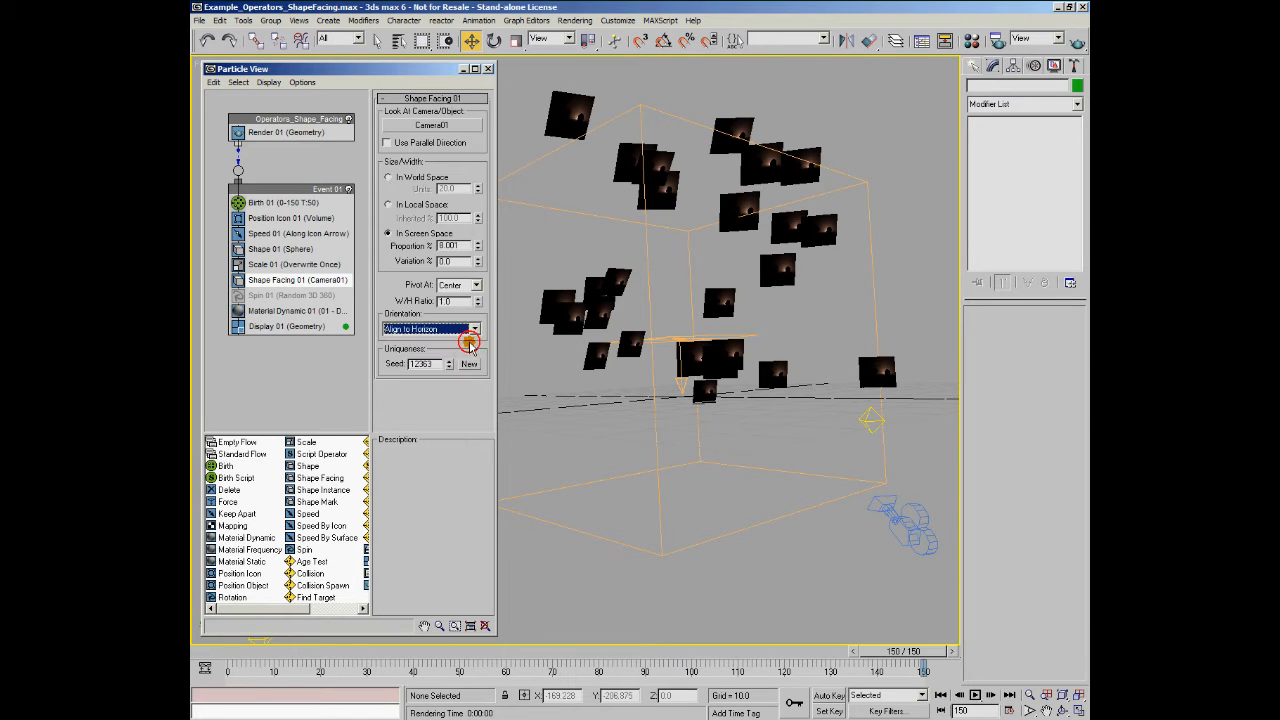
click(494, 40)
click(651, 110)
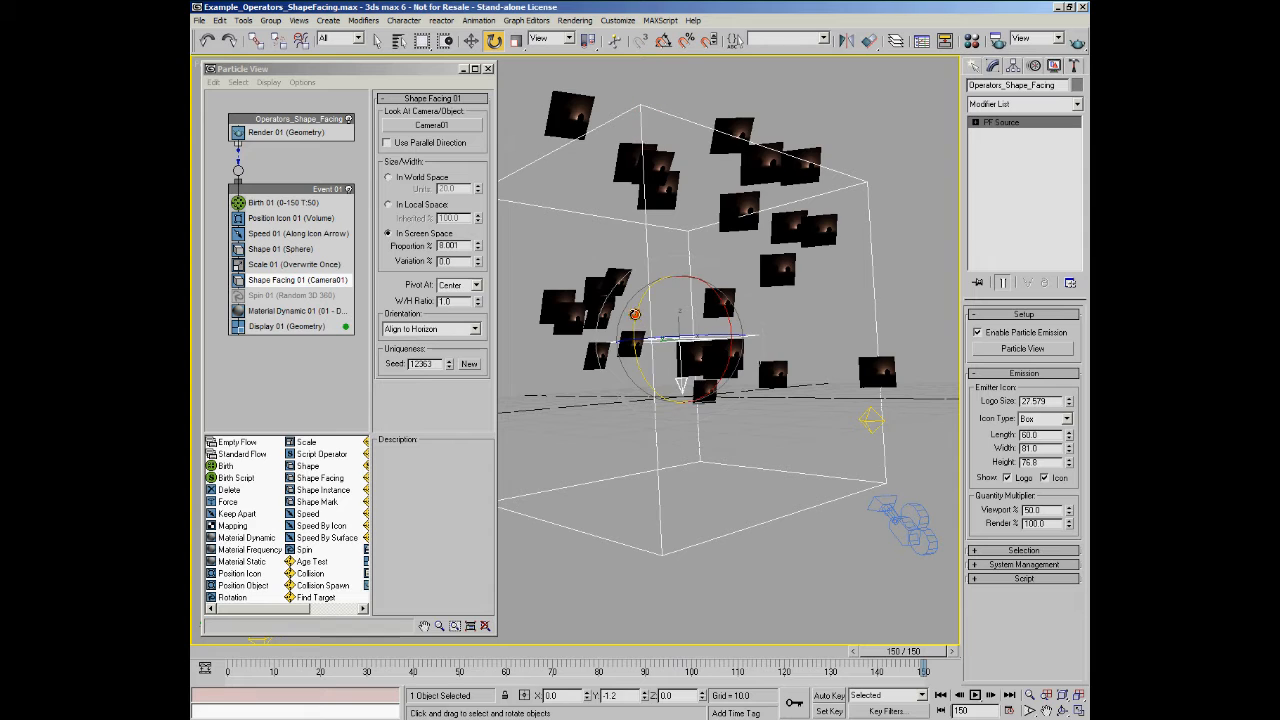
drag(636, 316, 694, 299)
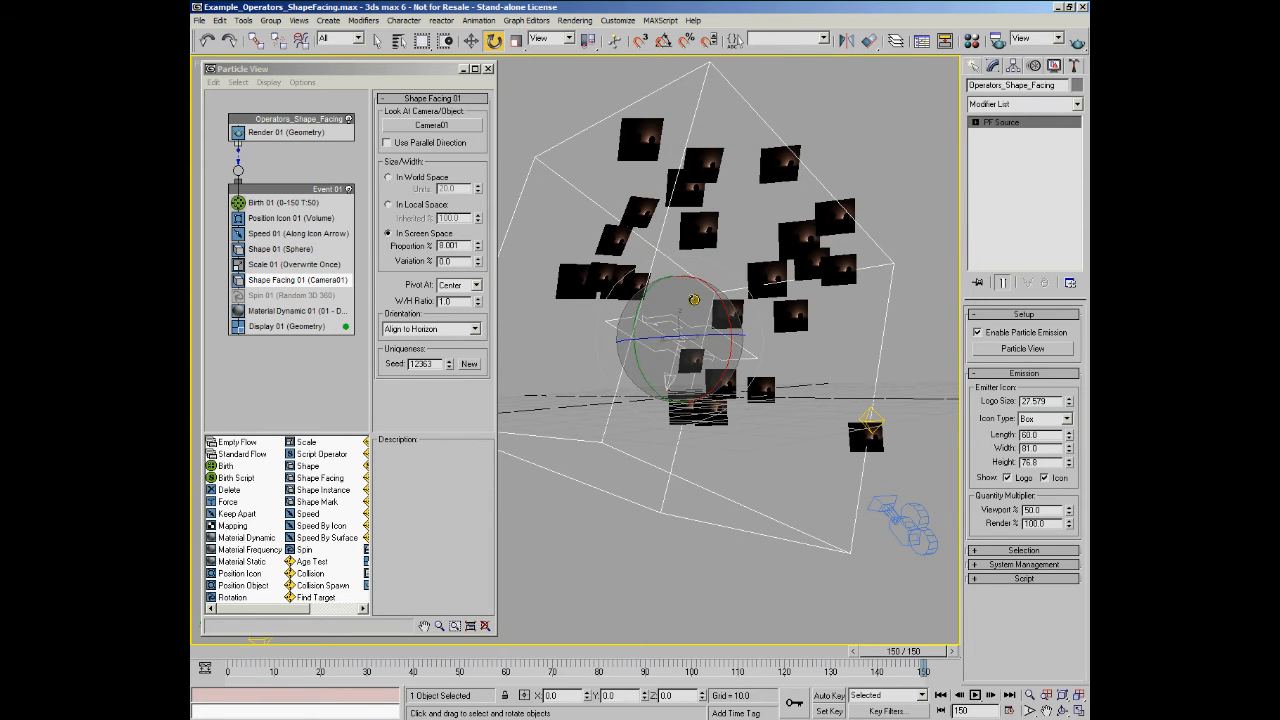
right_click(694, 299)
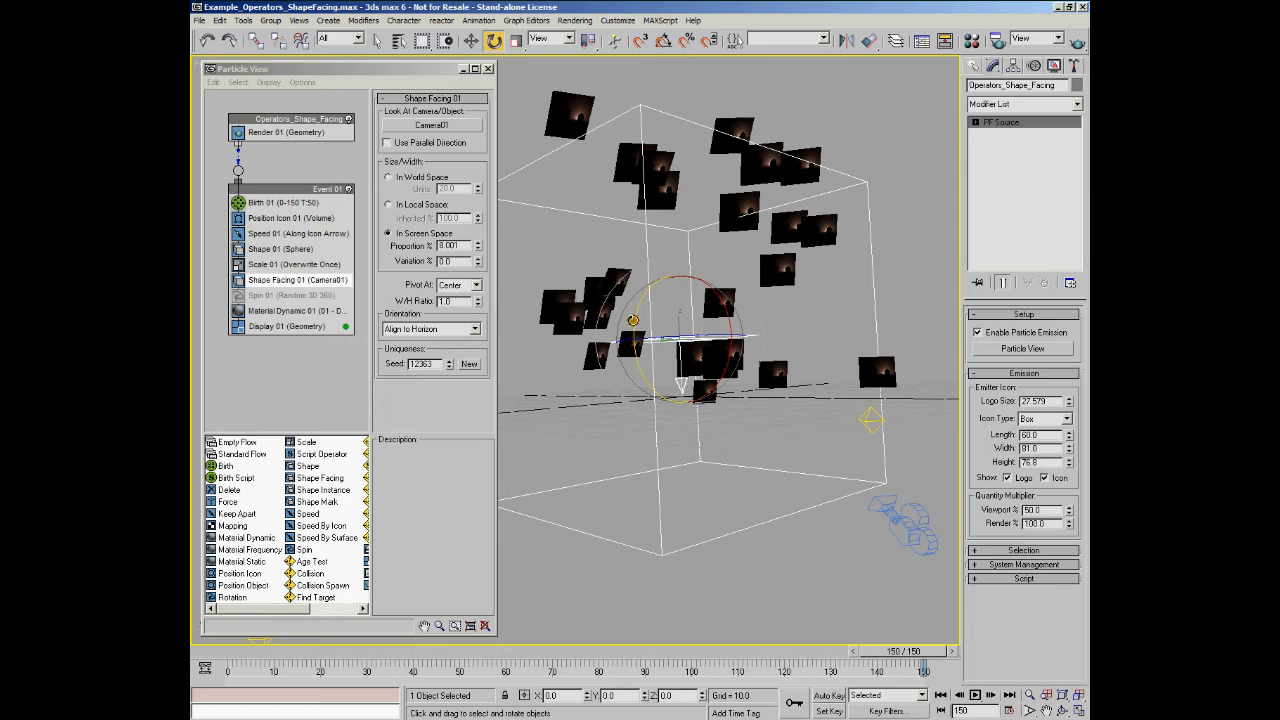
Step: Set the facing orientation to Align to Speed Follow, and preview the particles through frame 150 with the Speed 01 settings shown
click(475, 328)
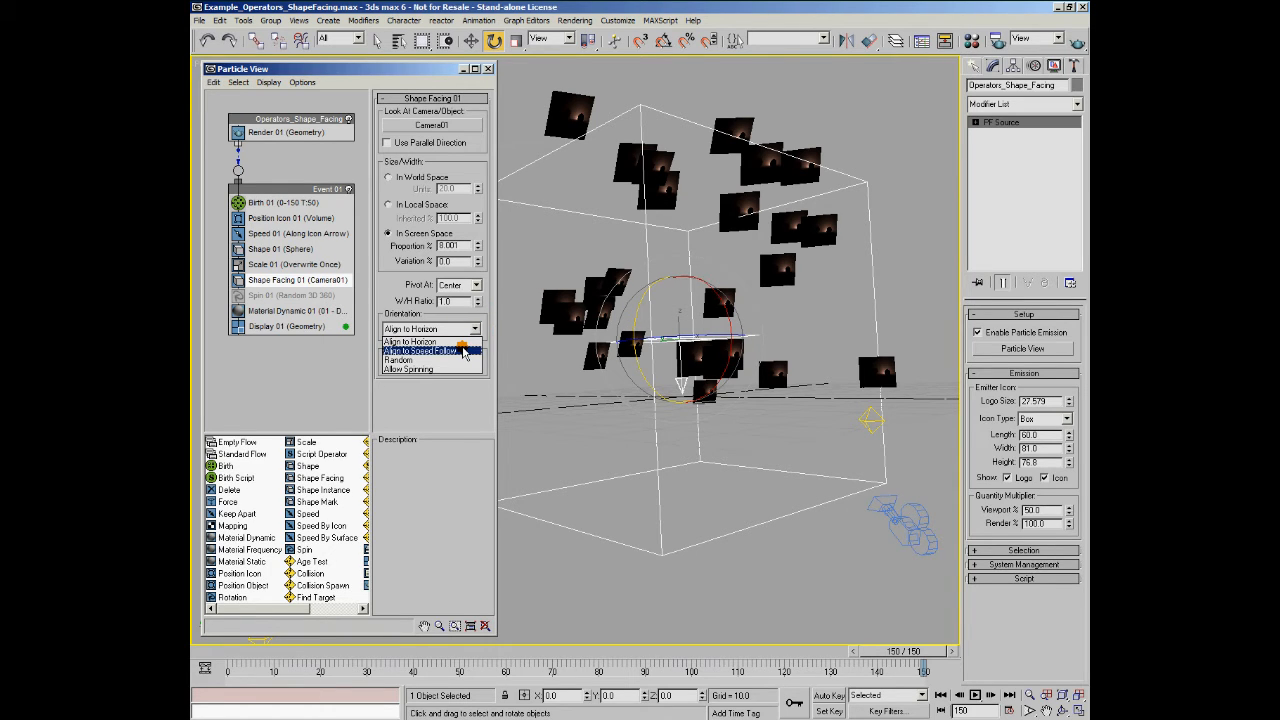
click(463, 352)
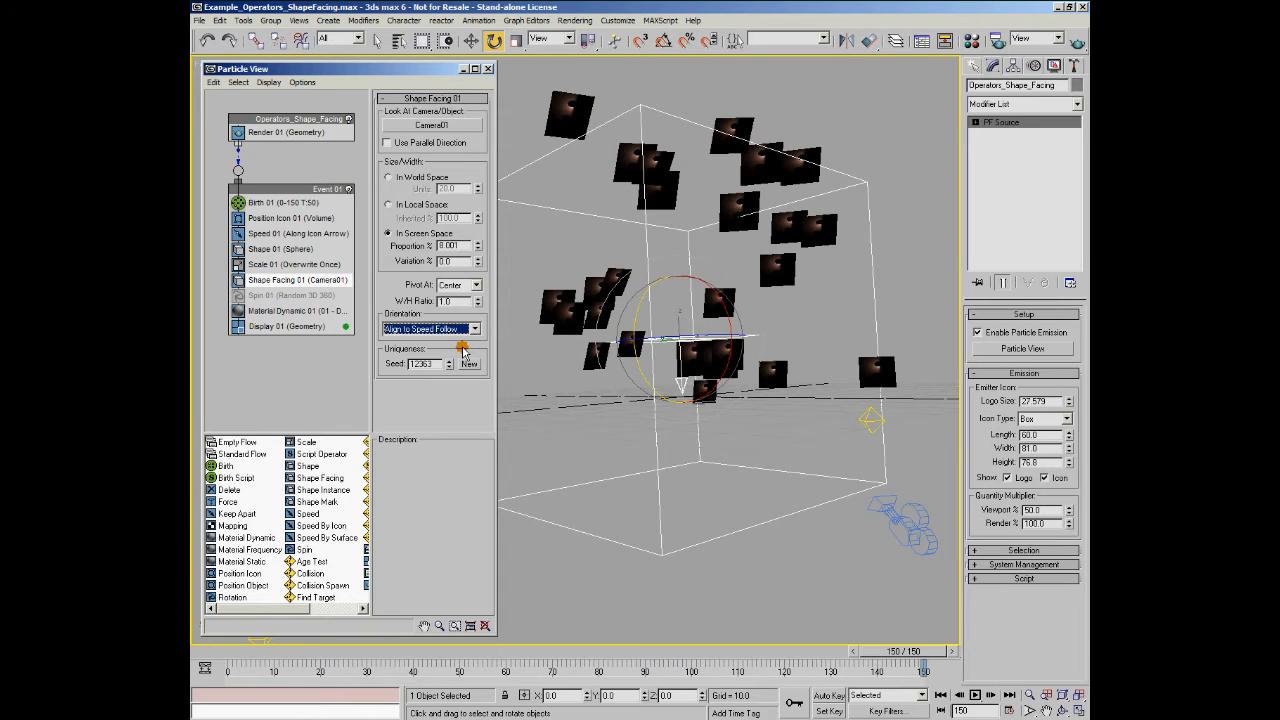
click(273, 236)
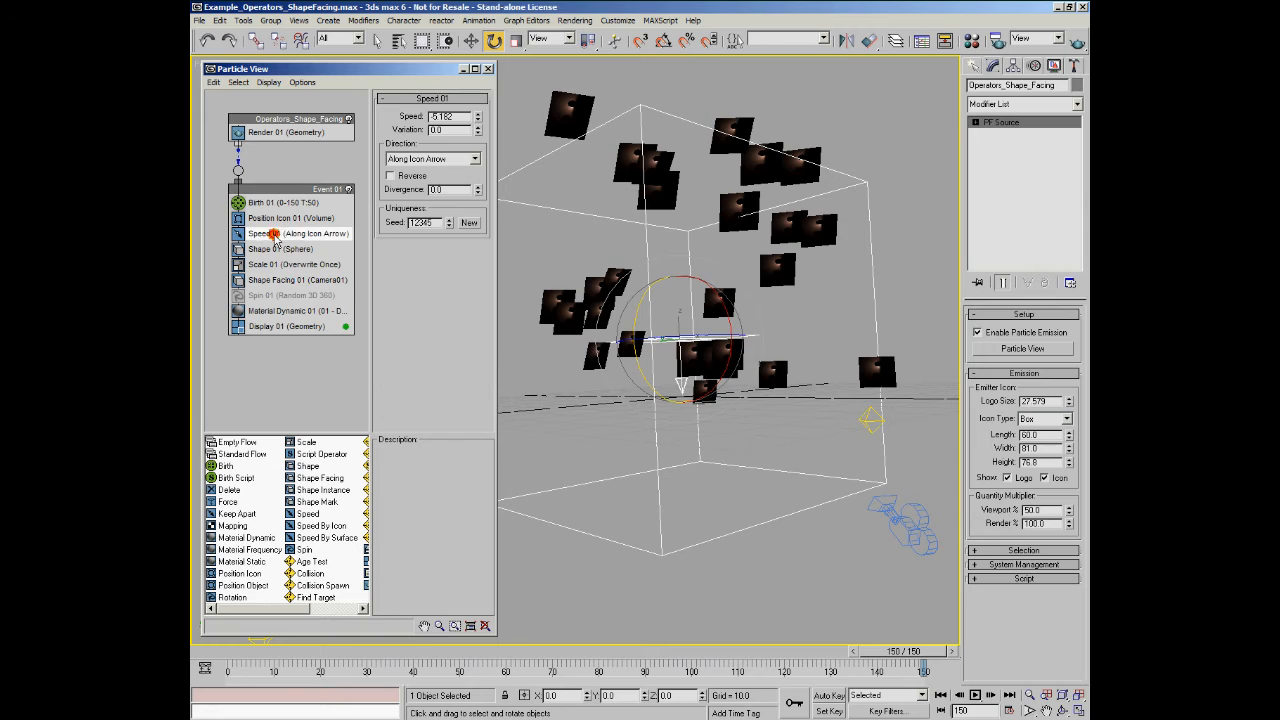
drag(222, 667, 421, 660)
key(e)
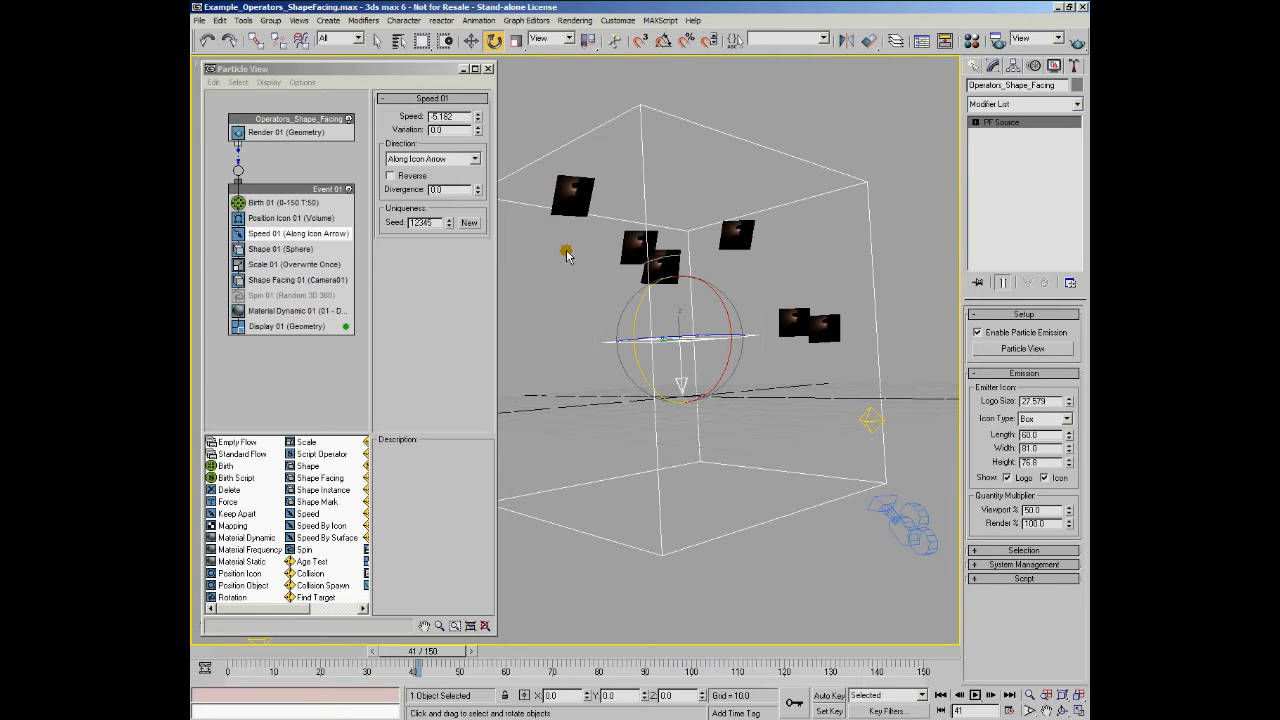
drag(294, 659, 940, 630)
key(e)
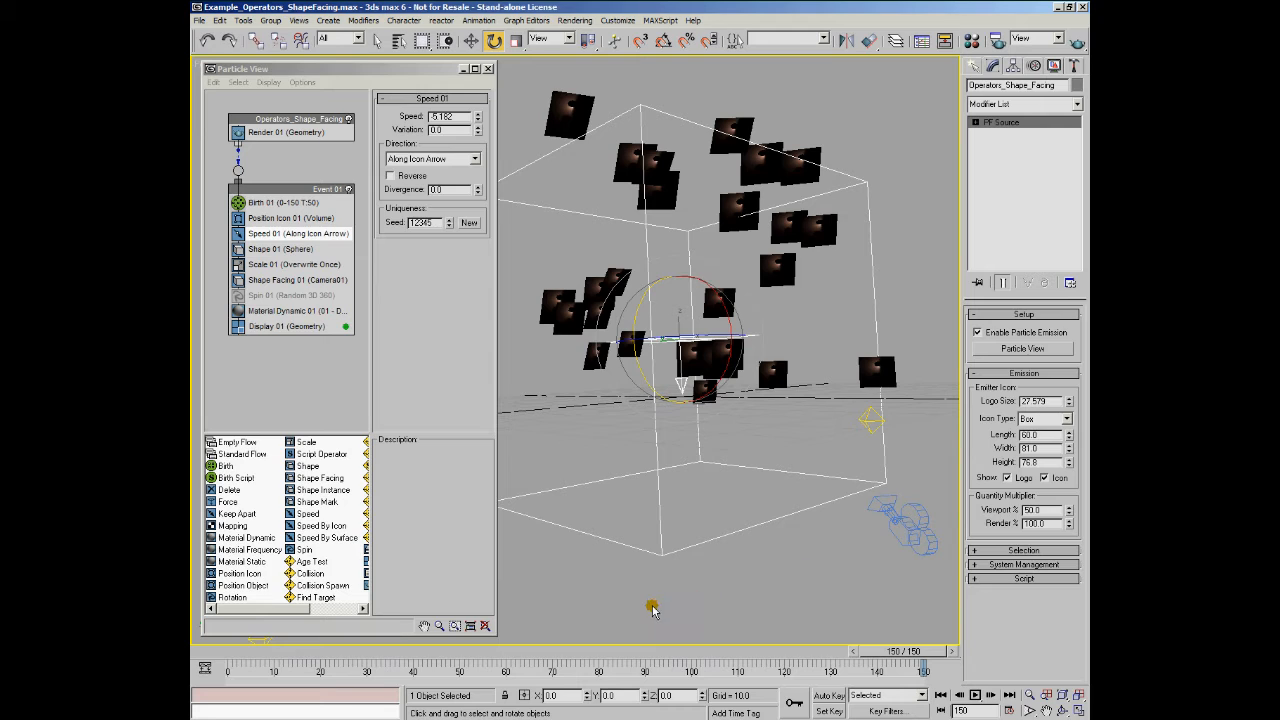
Step: Set the Shape Facing 01 orientation to Random and scrub the animation back to frame 0
click(281, 283)
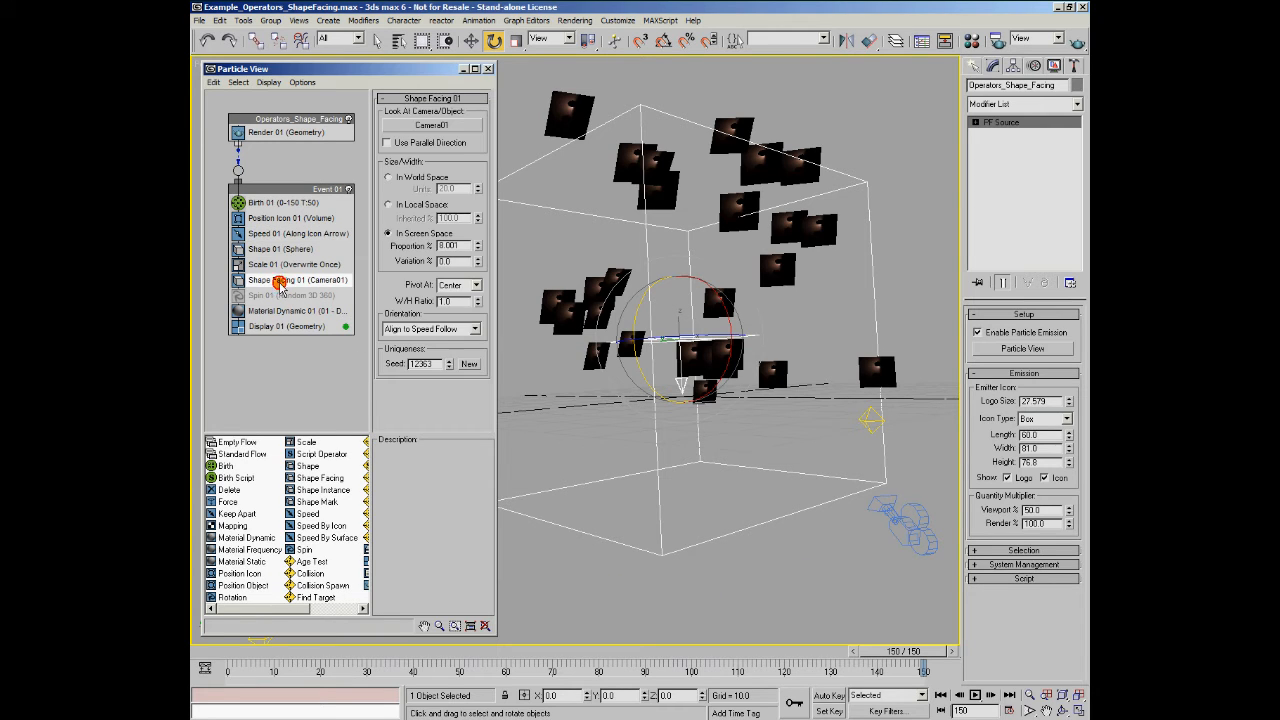
click(475, 330)
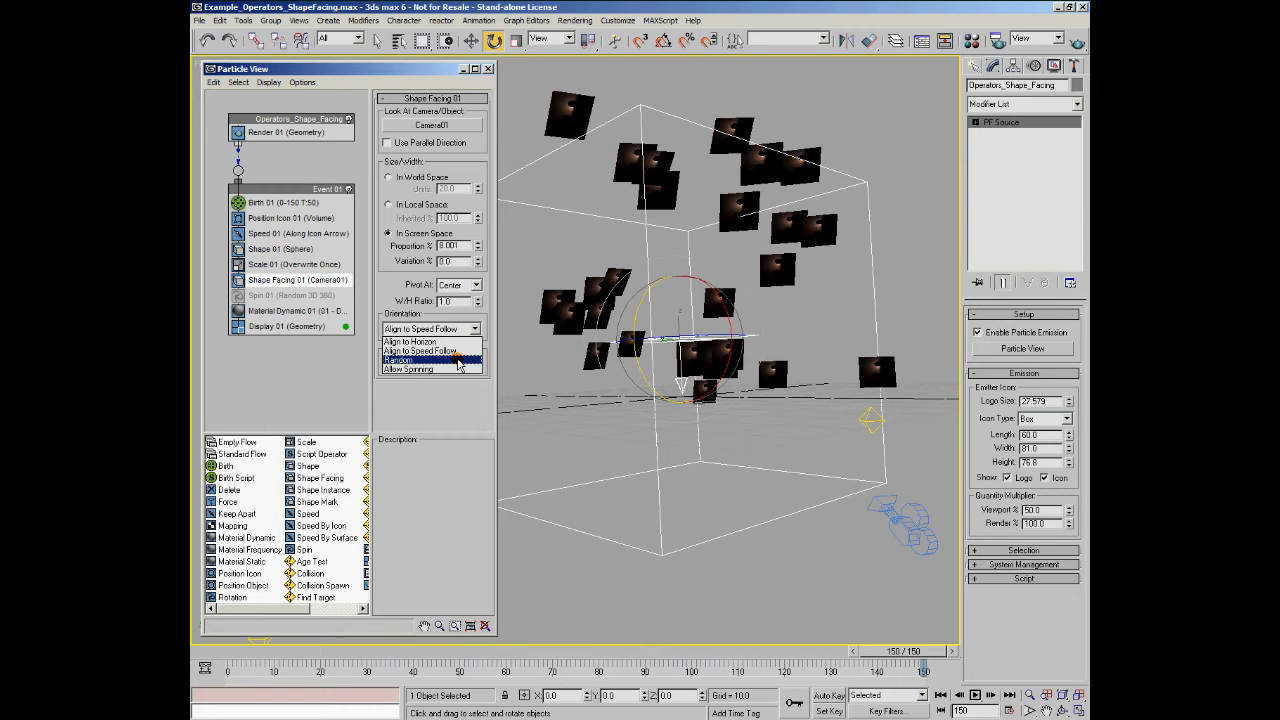
click(457, 360)
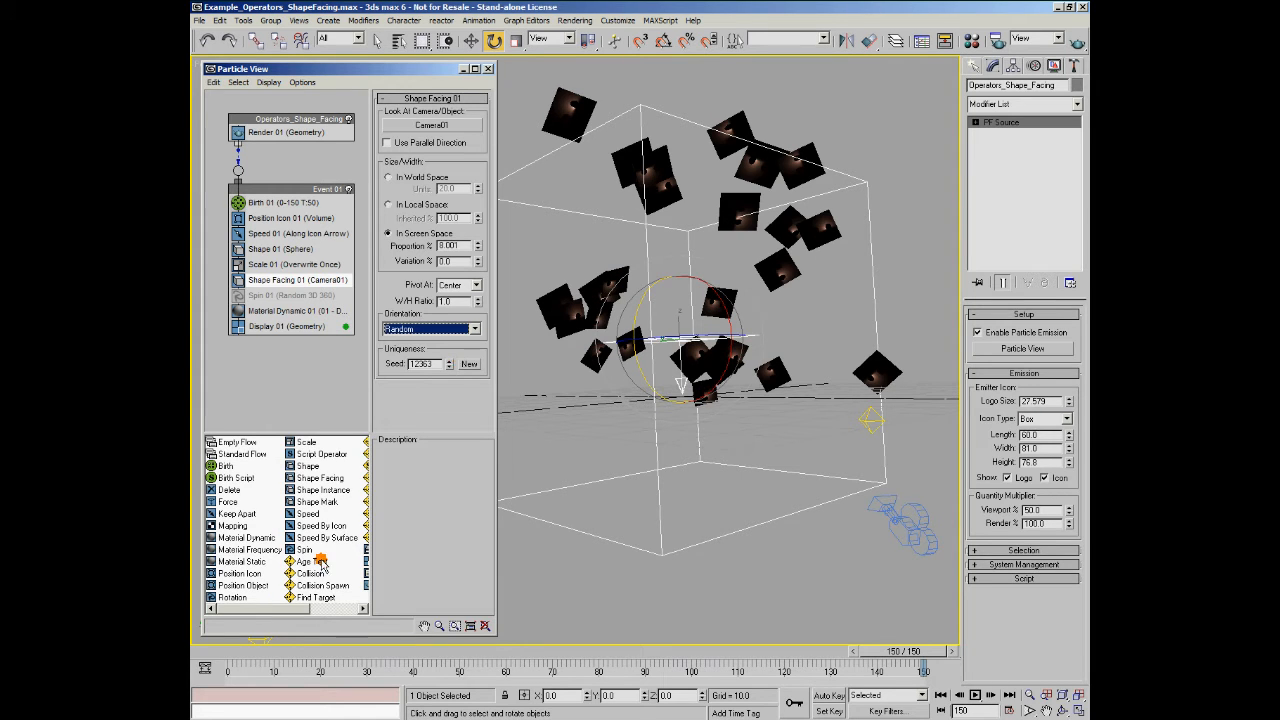
drag(244, 656, 200, 668)
key(e)
click(476, 329)
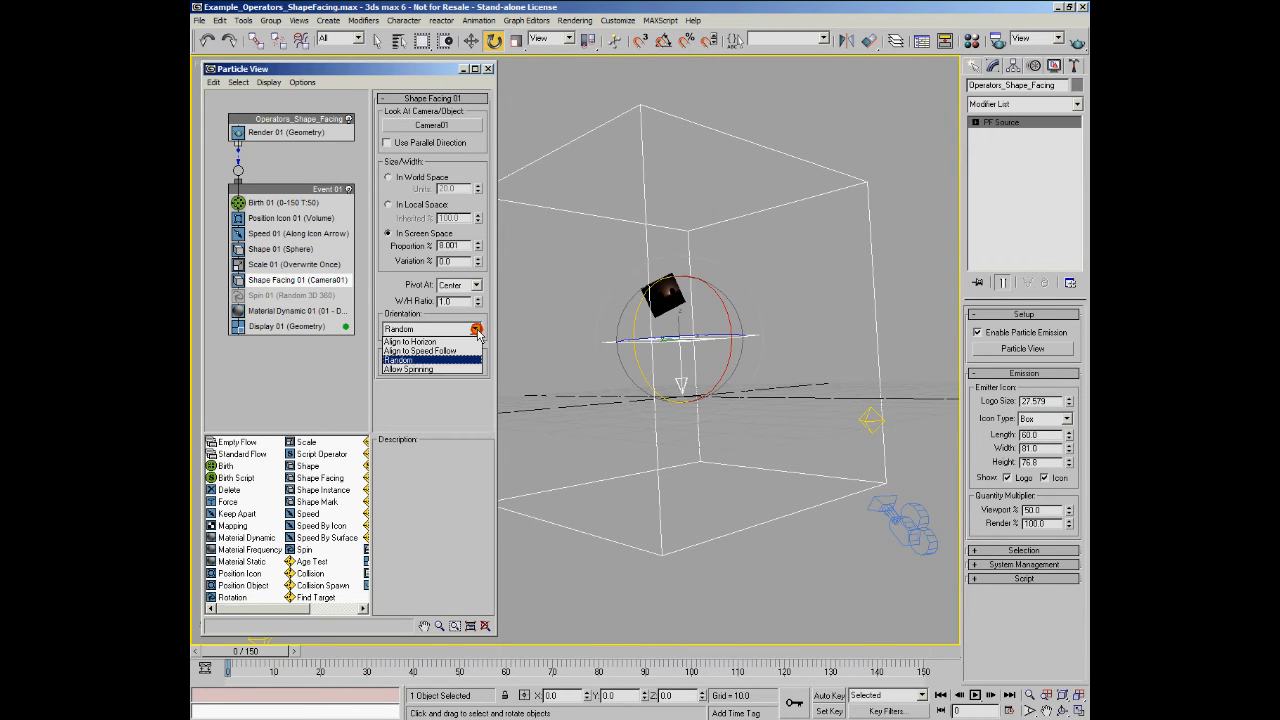
click(477, 331)
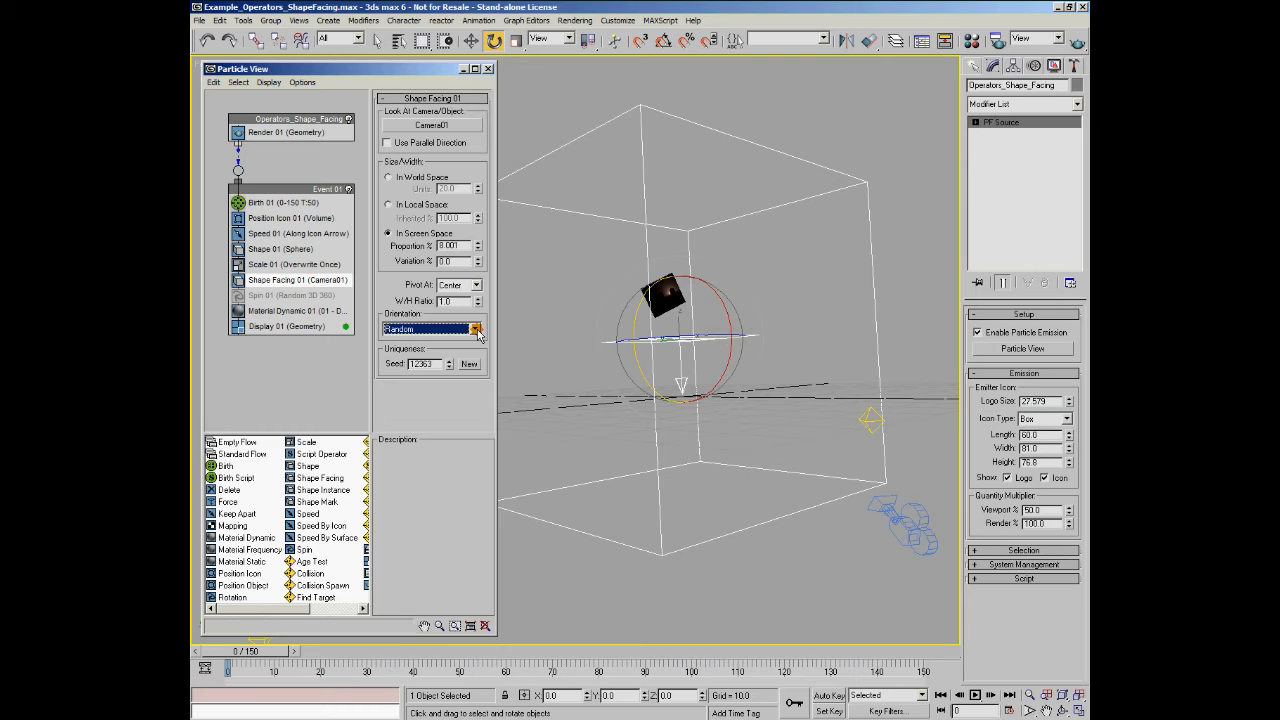
Step: Enable the Spin 01 operator in Event 01
click(250, 298)
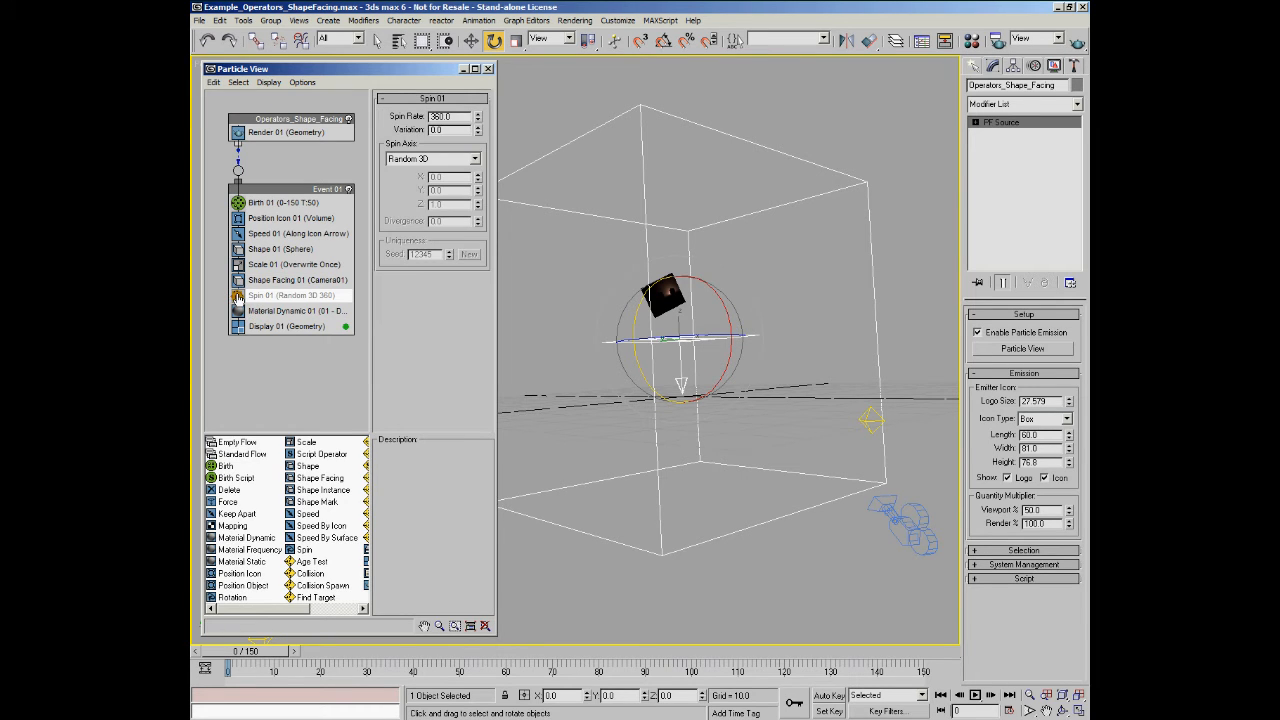
click(237, 298)
Step: Set the Shape Facing 01 orientation to Align to Horizon and preview the animation up to frame 103
click(272, 282)
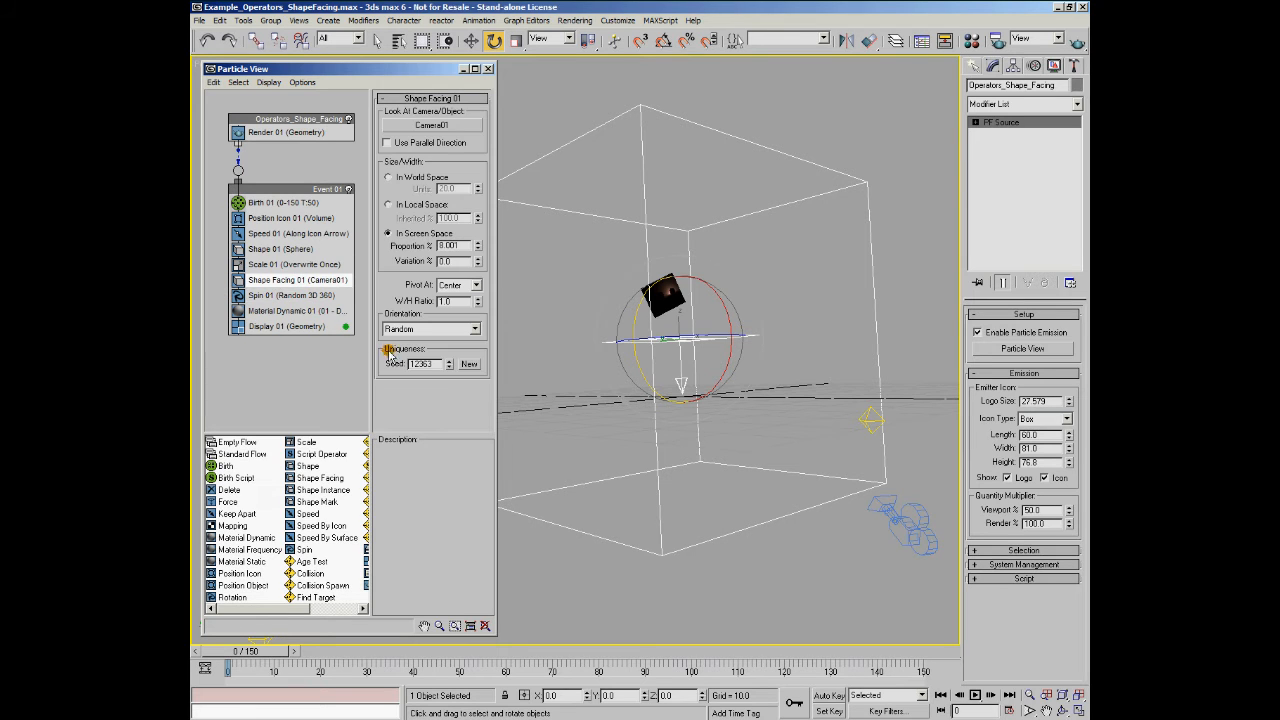
click(476, 329)
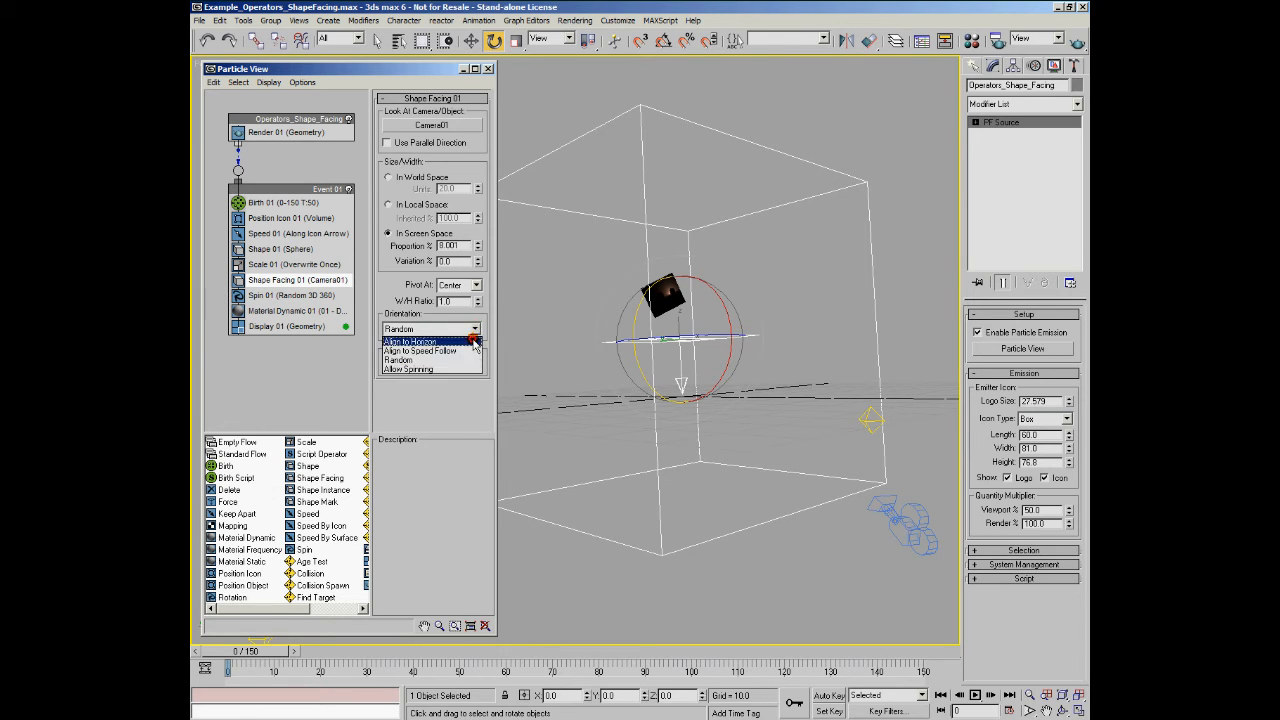
click(475, 342)
drag(241, 656, 705, 690)
key(e)
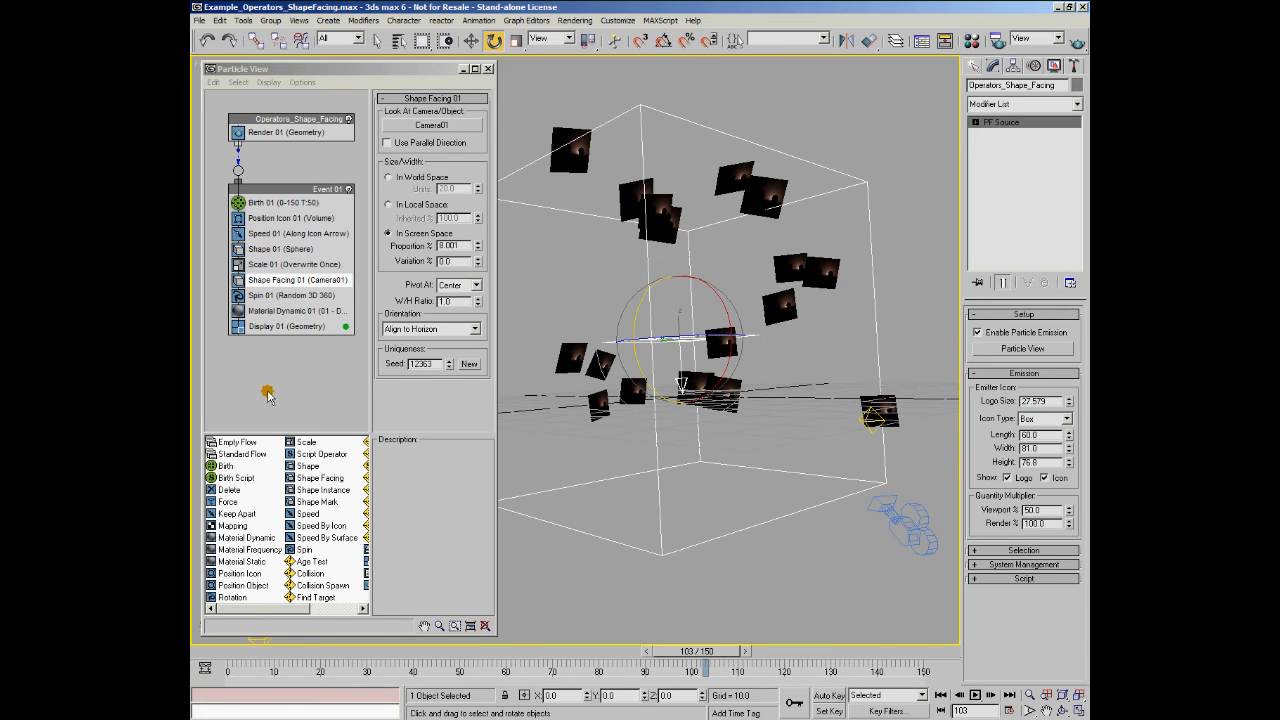
Step: Set the Shape Facing 01 orientation to Allow Spinning and preview the animation through frame 150
click(470, 329)
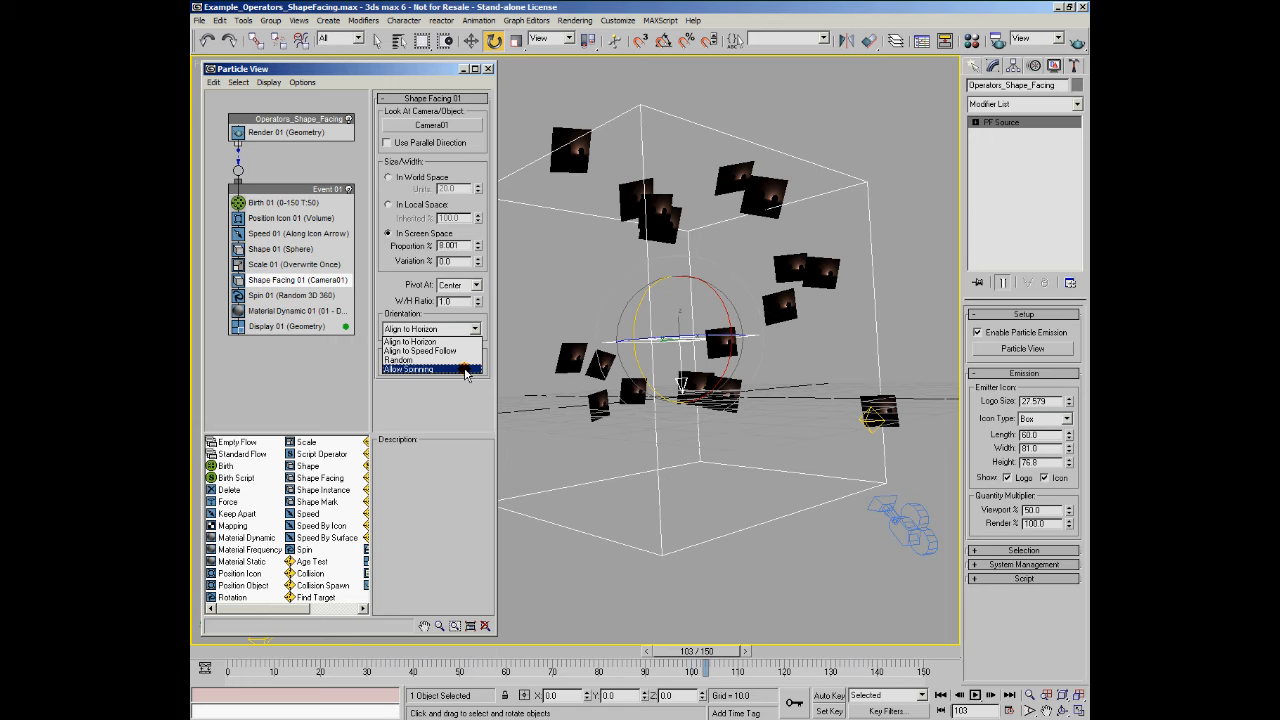
click(465, 370)
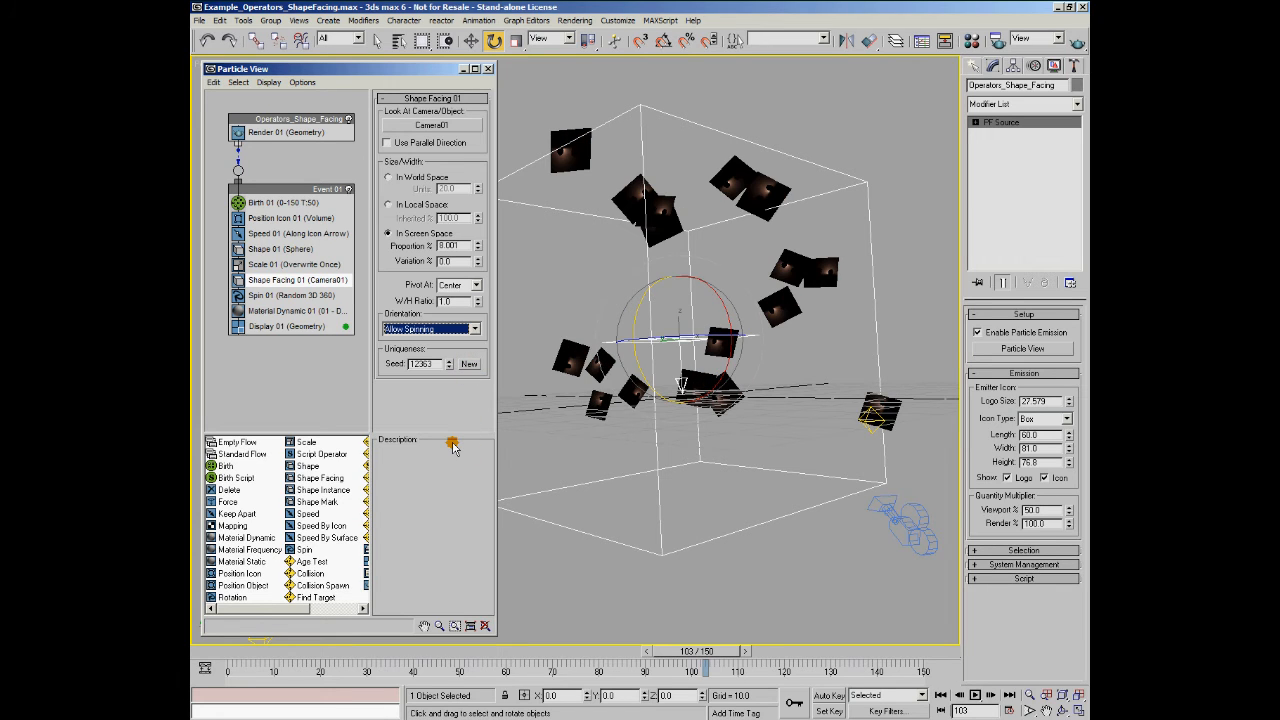
drag(298, 653, 923, 671)
key(e)
Step: Set the Shape Facing 01 pivot to Top, return the animation to frame 0, and activate the Rotate tool
click(475, 285)
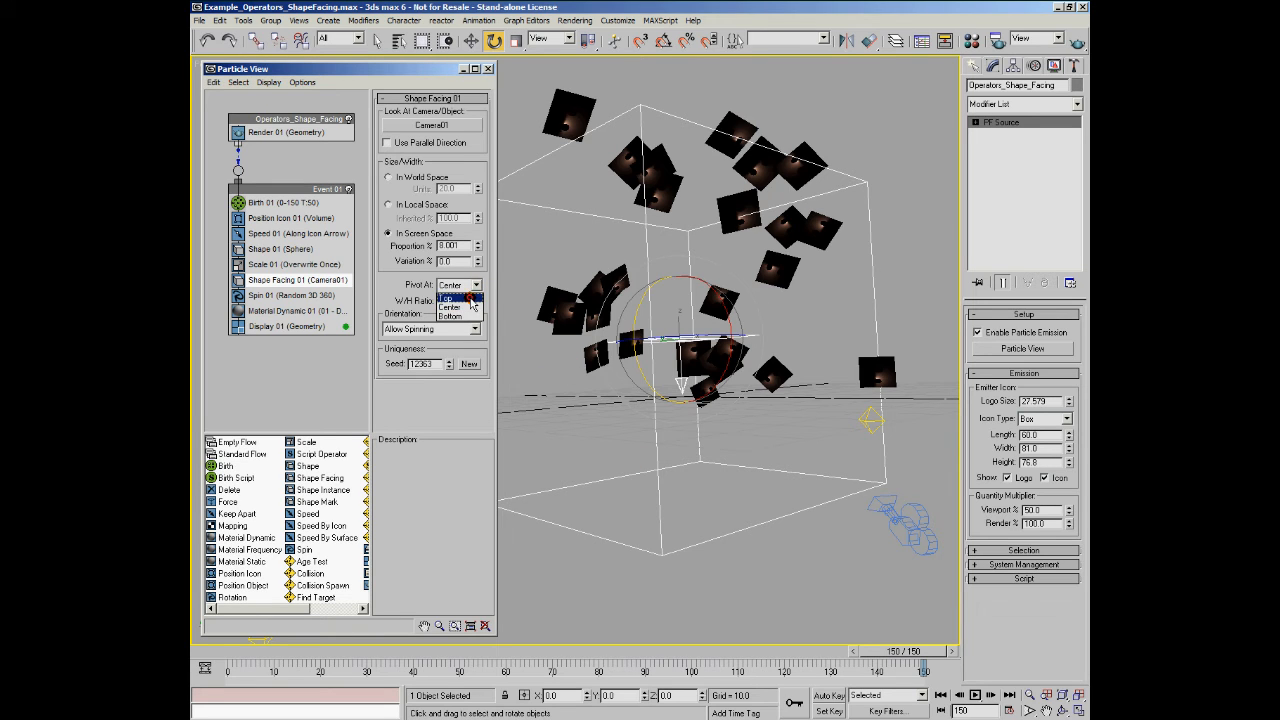
click(470, 304)
mouse_move(215, 651)
mouse_down()
mouse_move(273, 668)
mouse_move(200, 668)
mouse_up()
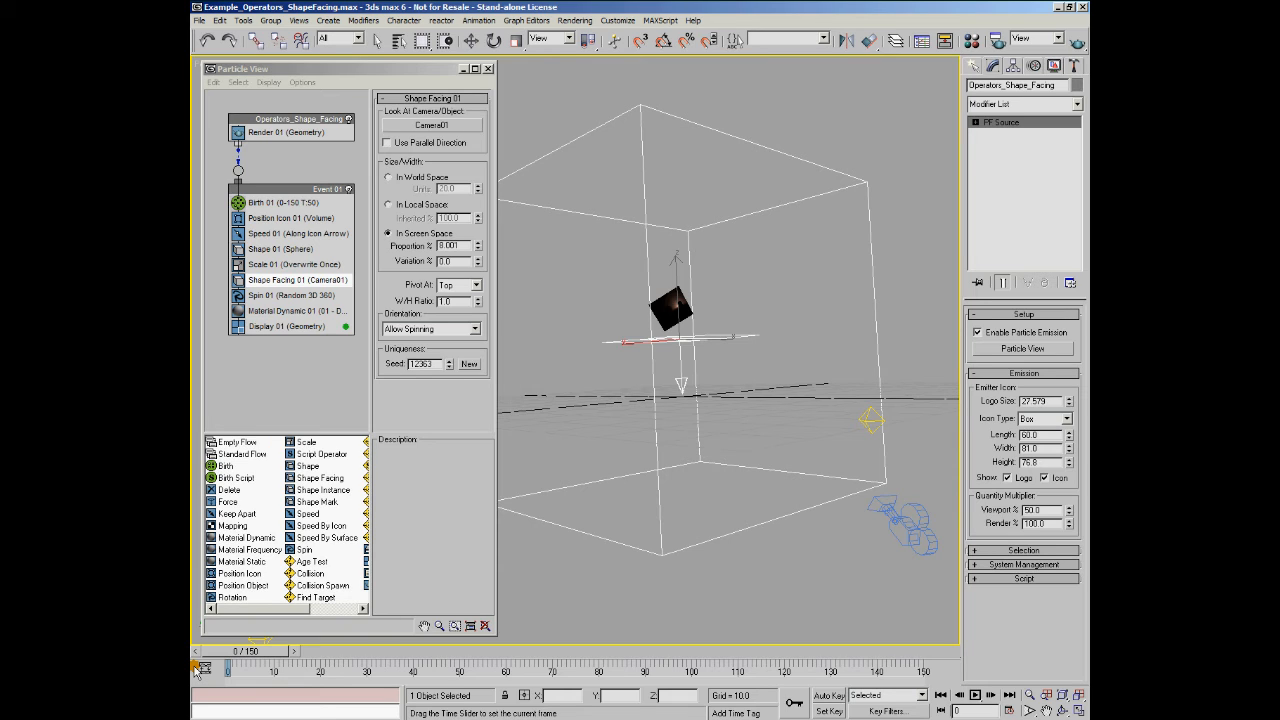
drag(196, 668, 232, 712)
key(e)
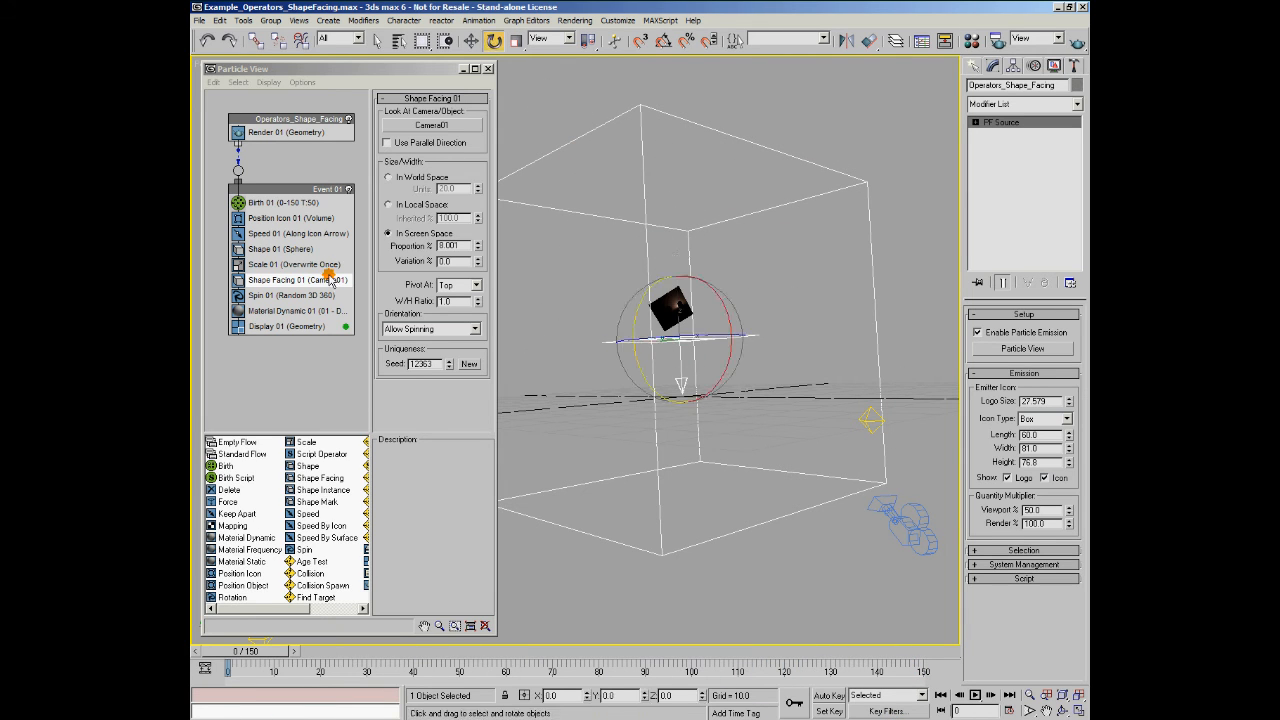
Step: Set the Shape Facing 01 orientation to Align to Horizon at frame 0 to compare the particle's alignment
click(469, 330)
click(472, 347)
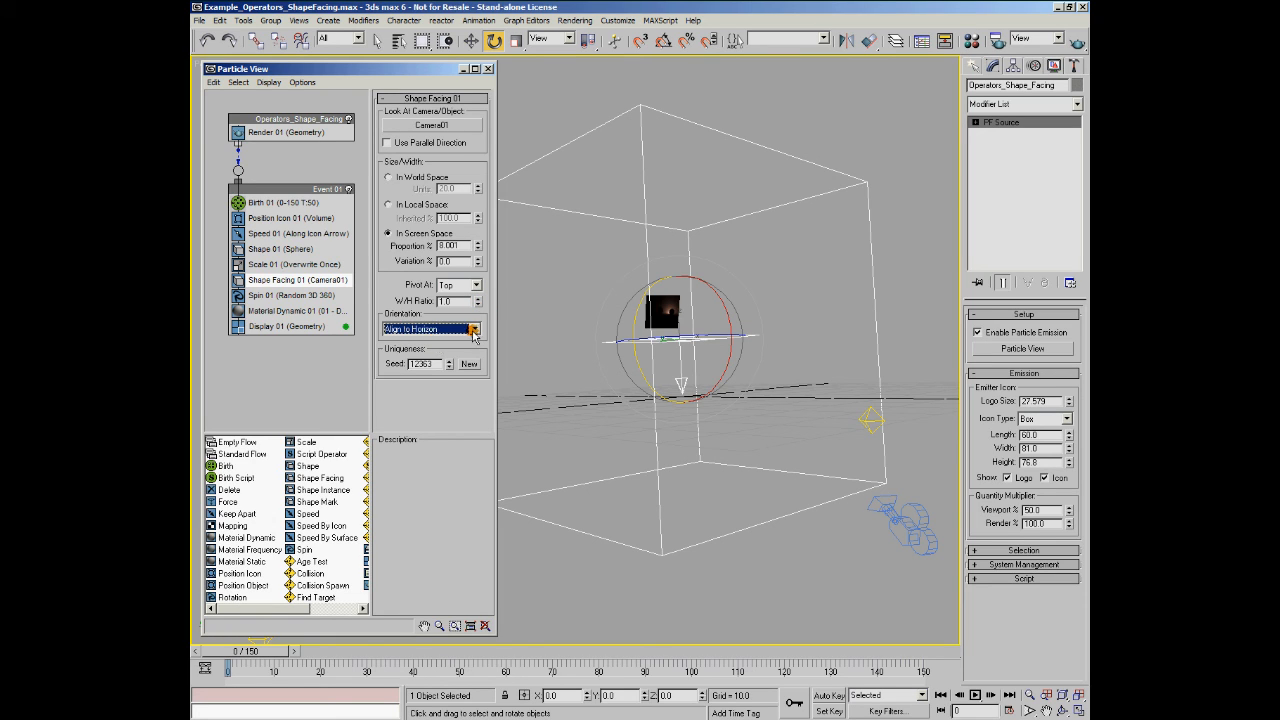
Step: Set the Shape Facing 01 orientation to Allow Spinning and render frame 0
click(474, 329)
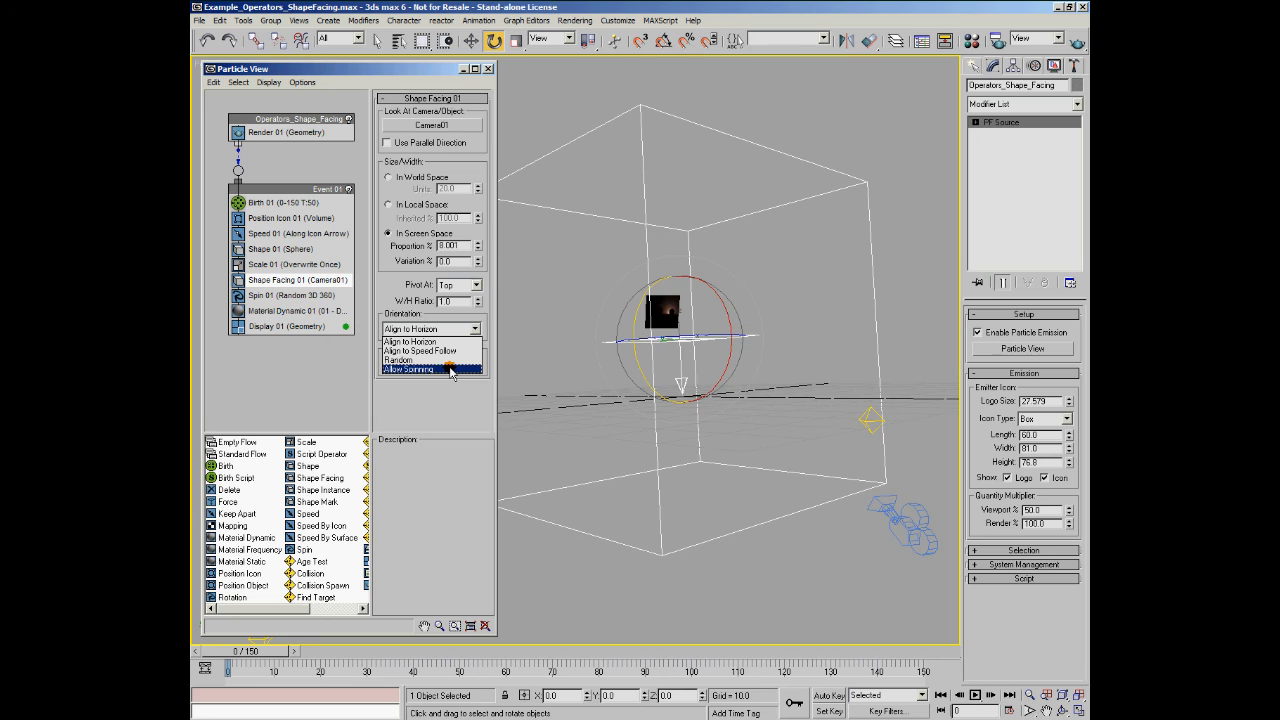
click(450, 369)
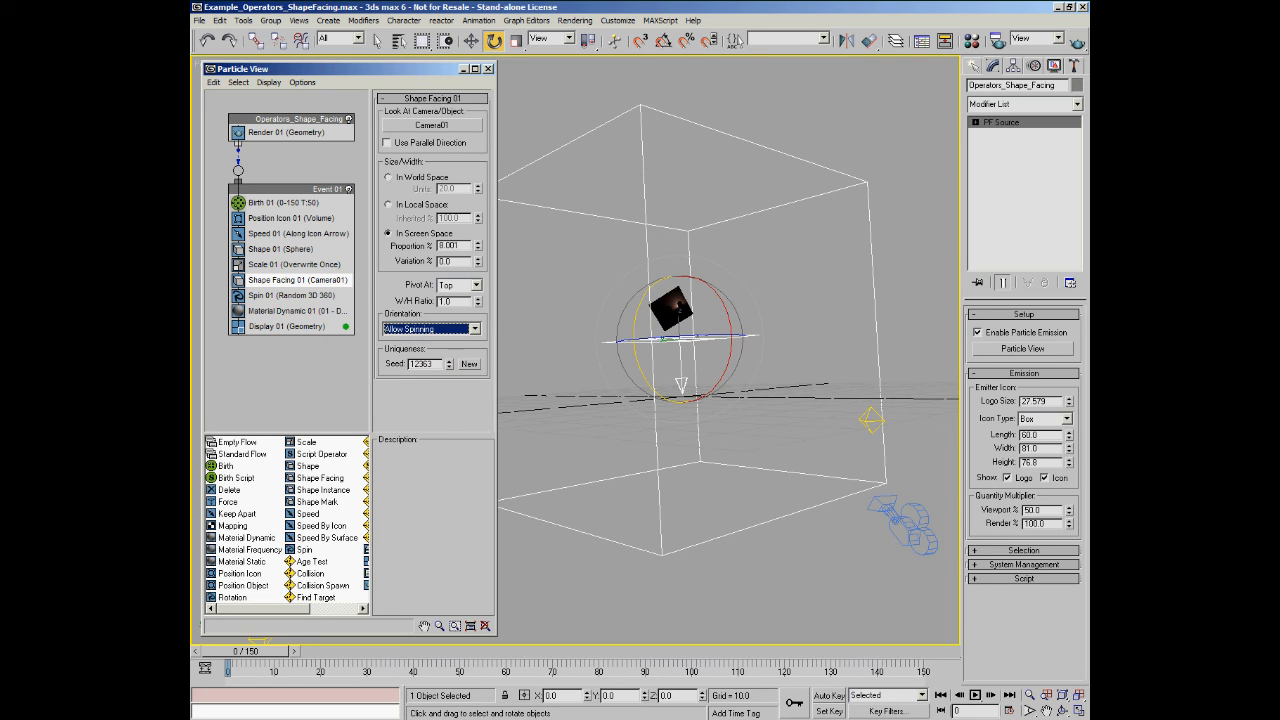
key(F9)
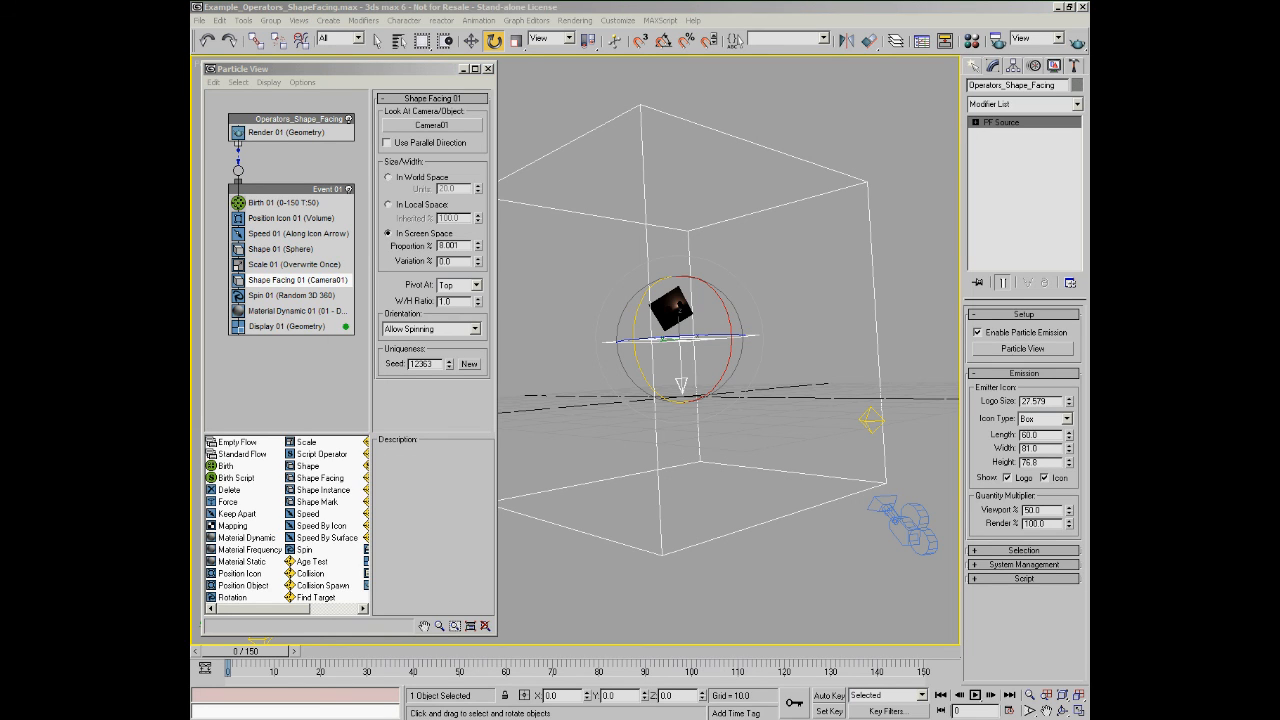